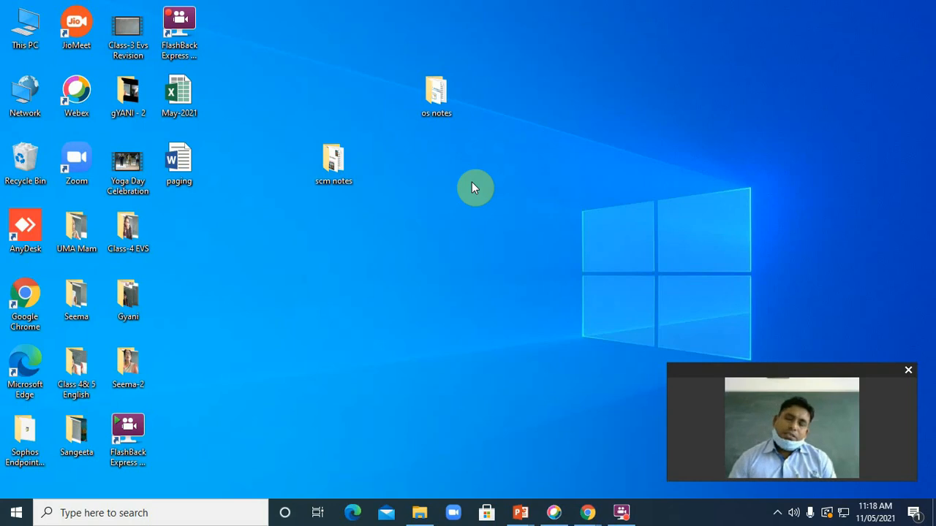
Open the 1B.Com(CA) Word document from the Computer Application in Business folder on drive D and dismiss the activation wizard
double_click(20, 42)
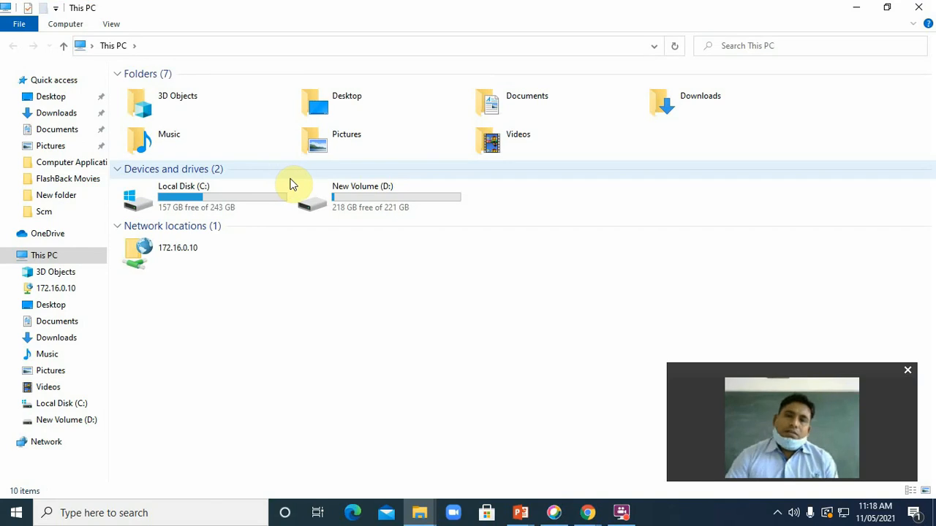
double_click(317, 203)
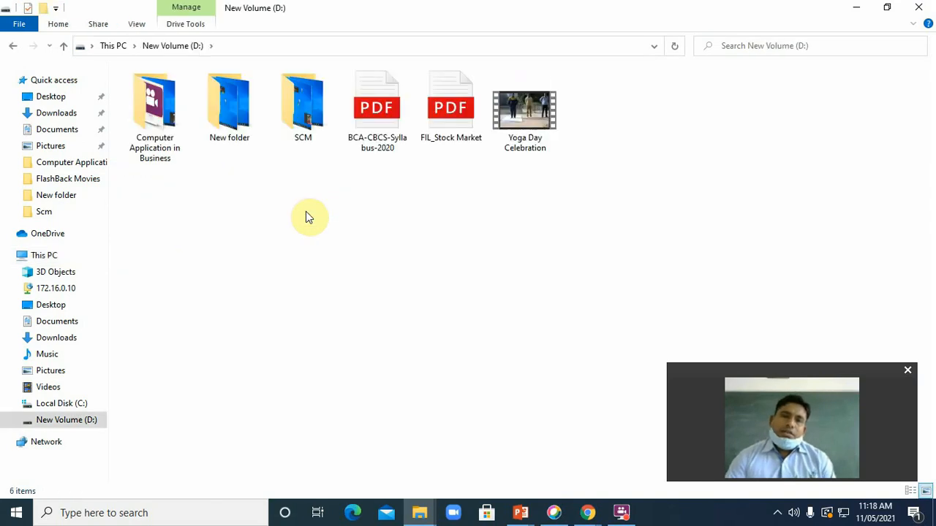
left_click(169, 111)
double_click(170, 112)
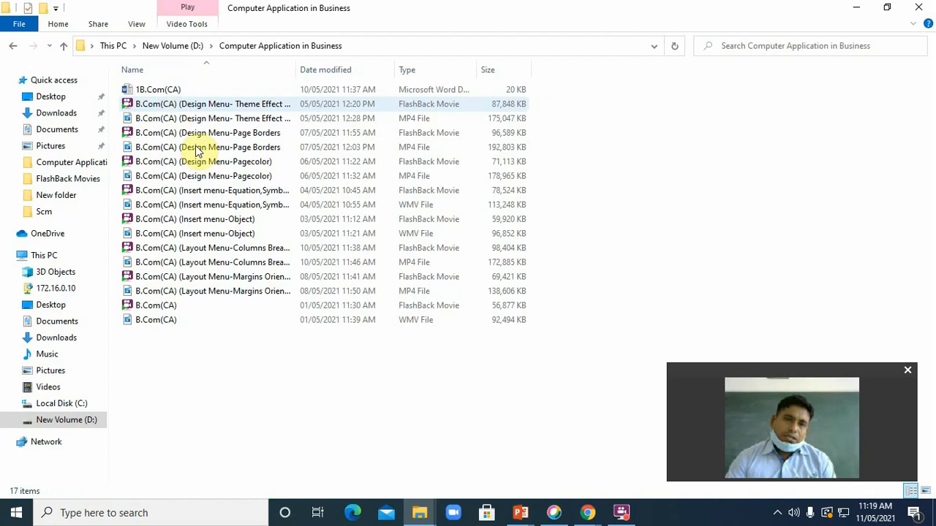
left_click(151, 93)
double_click(151, 91)
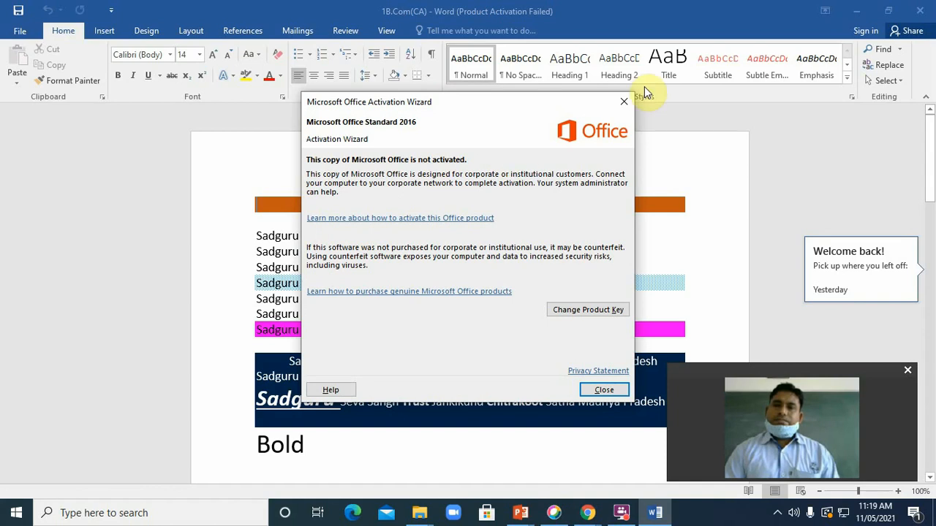
left_click(623, 101)
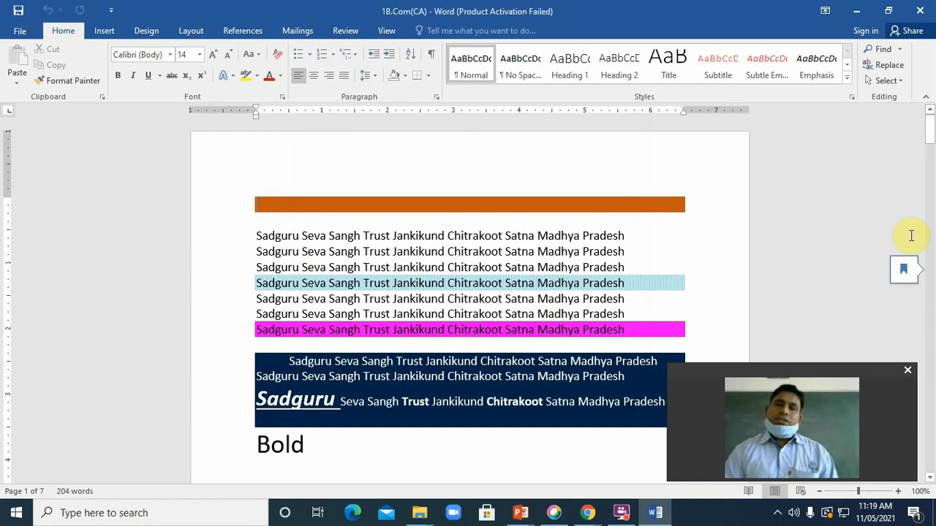
Set the right indent of the third text line under the Advantage heading to 0.5"
scroll(598, 262, "down", 2)
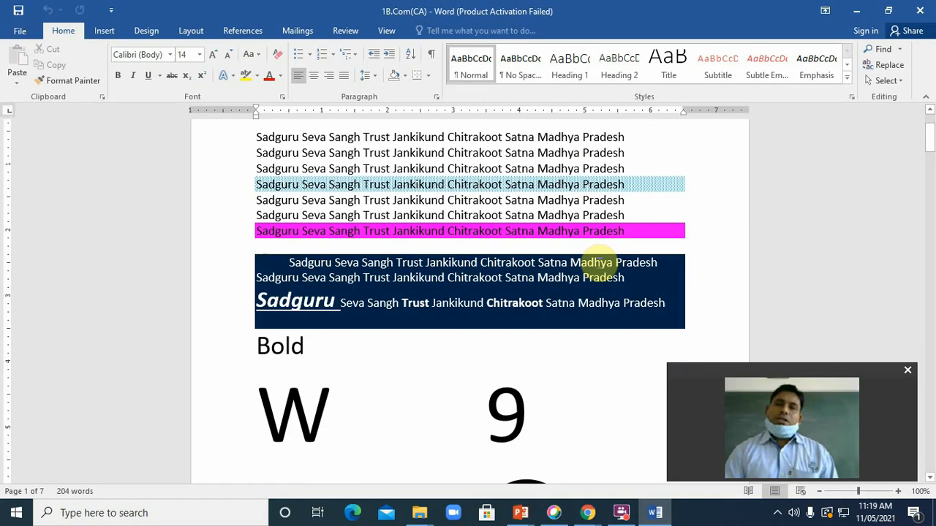
scroll(598, 265, "down", 5)
scroll(598, 265, "down", 10)
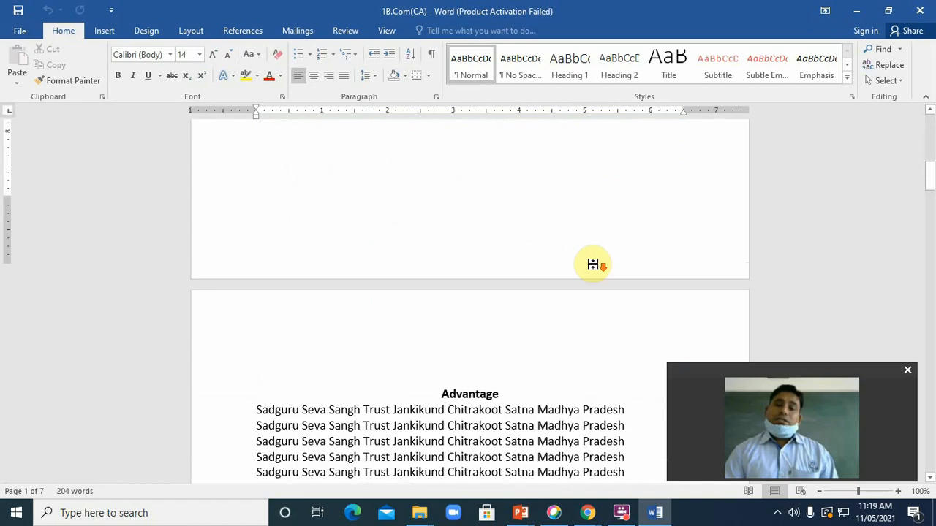
left_click(480, 254)
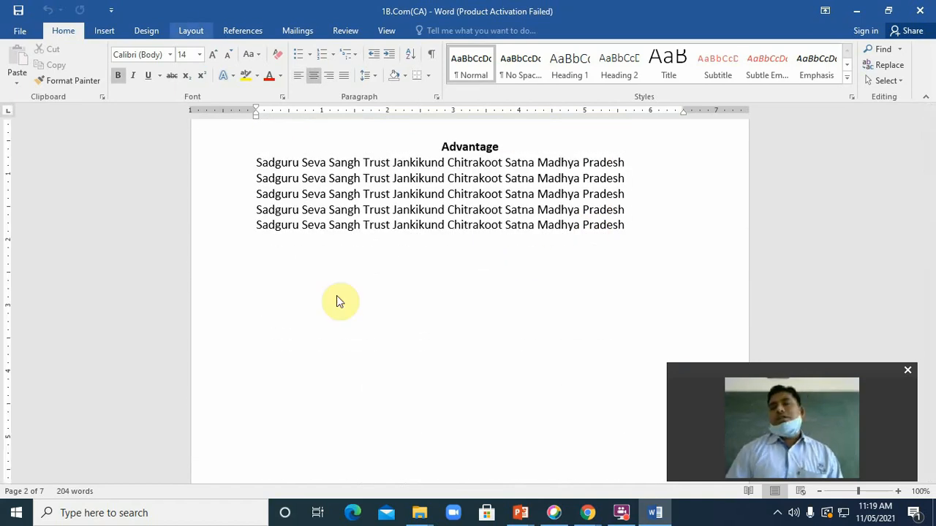
key("alt+p")
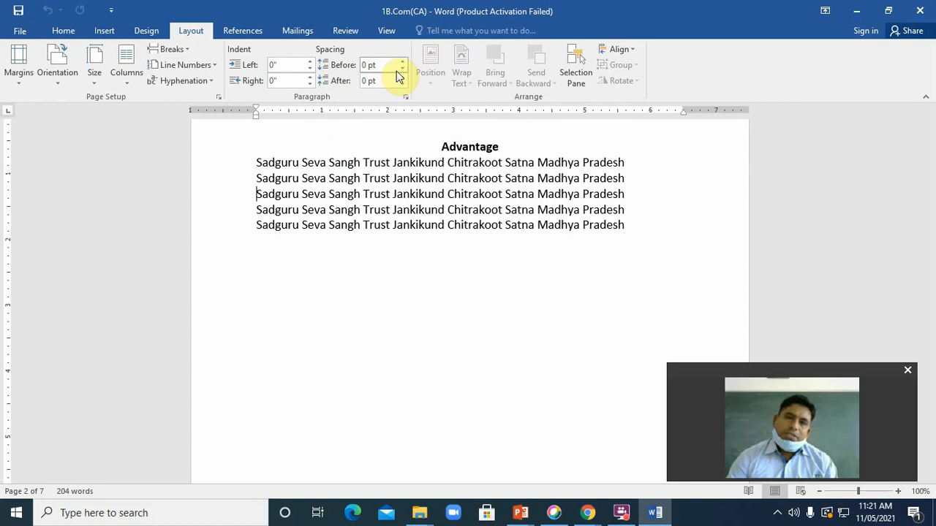
left_click(310, 77)
left_click(310, 77)
left_click(310, 77)
left_click(310, 77)
left_click(310, 77)
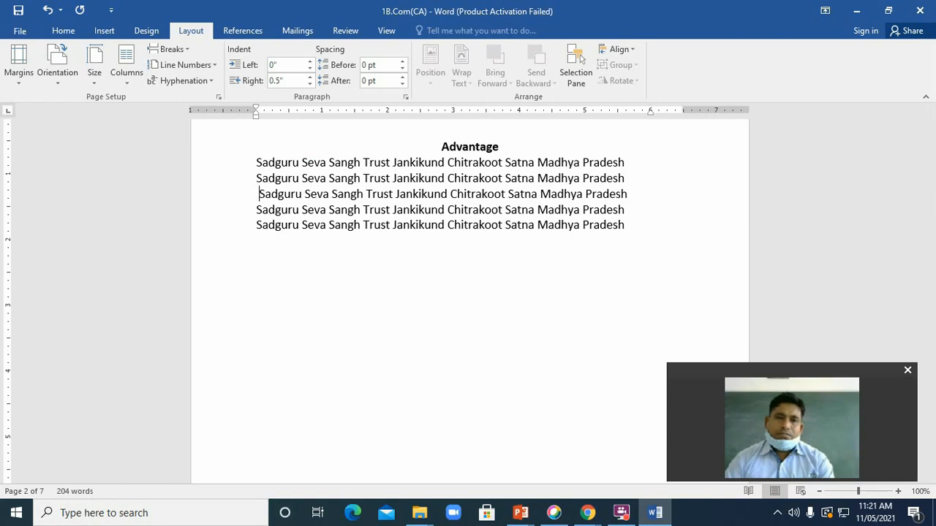
key("BackSpace")
key("Return")
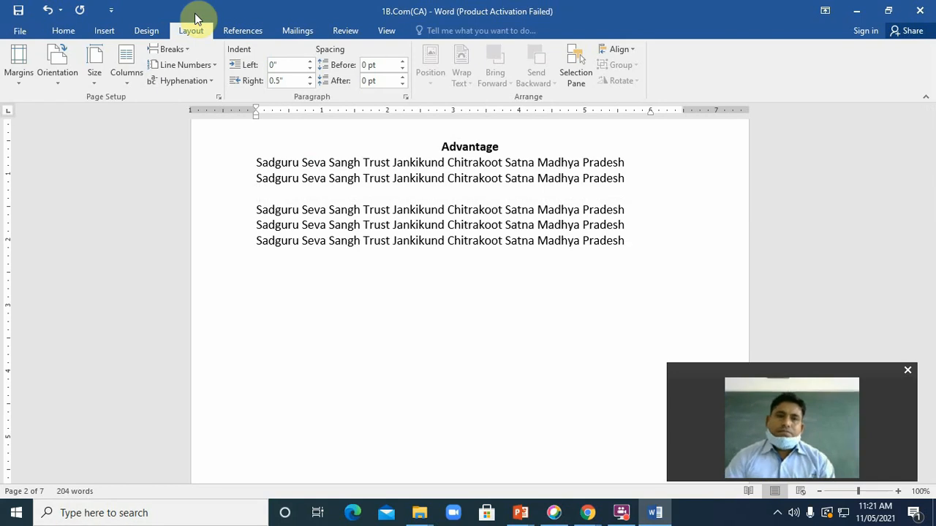
left_click(266, 193)
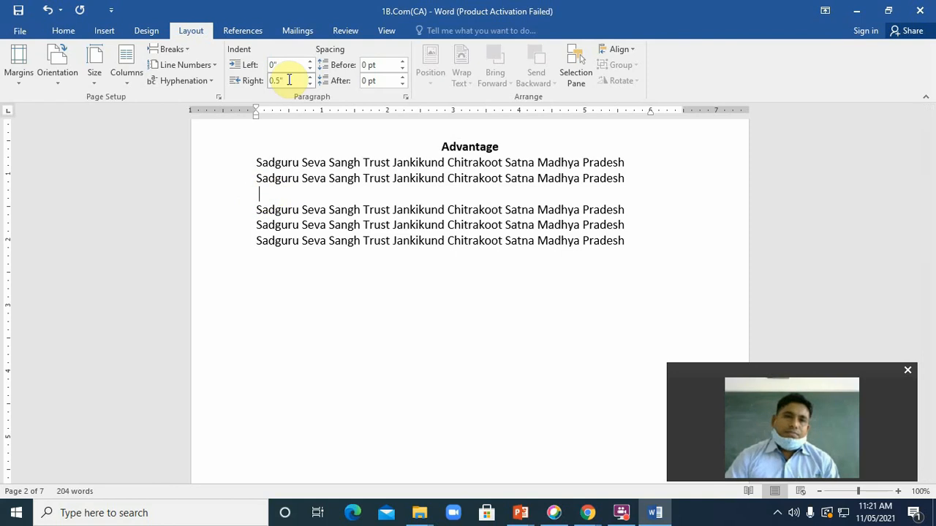
left_click(310, 61)
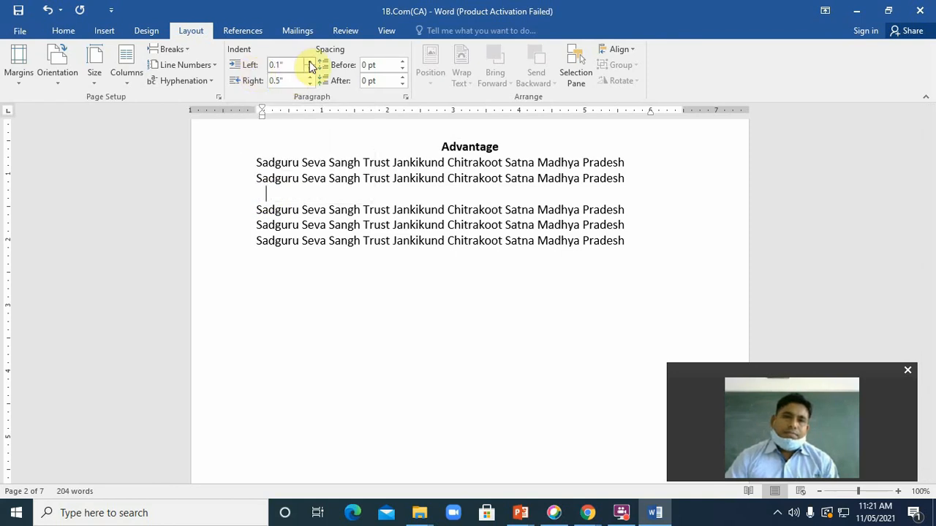
left_click(310, 62)
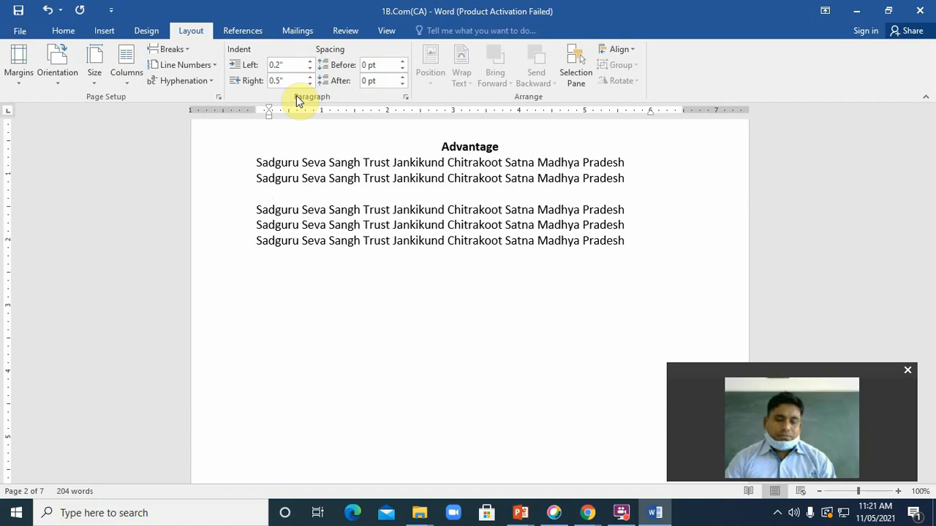
key("ctrl+z")
key("ctrl+z")
key("ctrl+z")
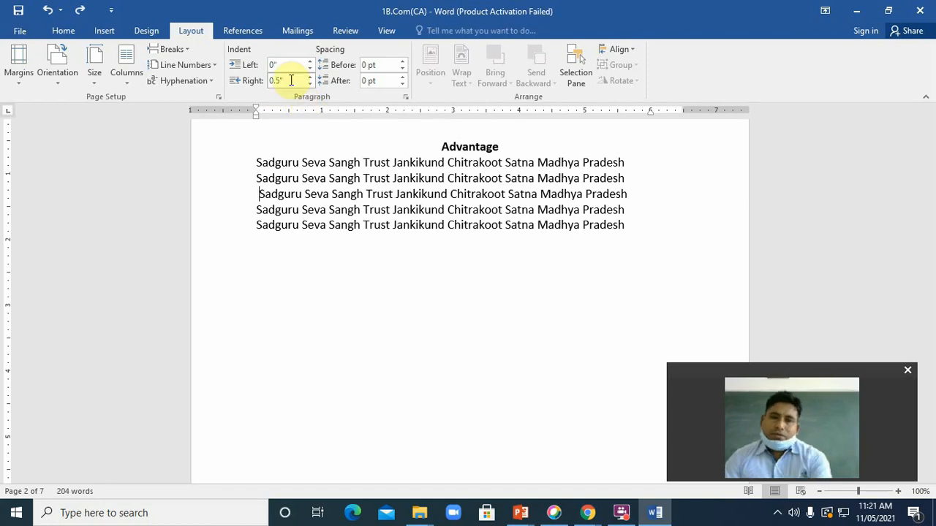
Remove the leading space from the third line under Advantage and set its left indent to 0.5"
key("Delete")
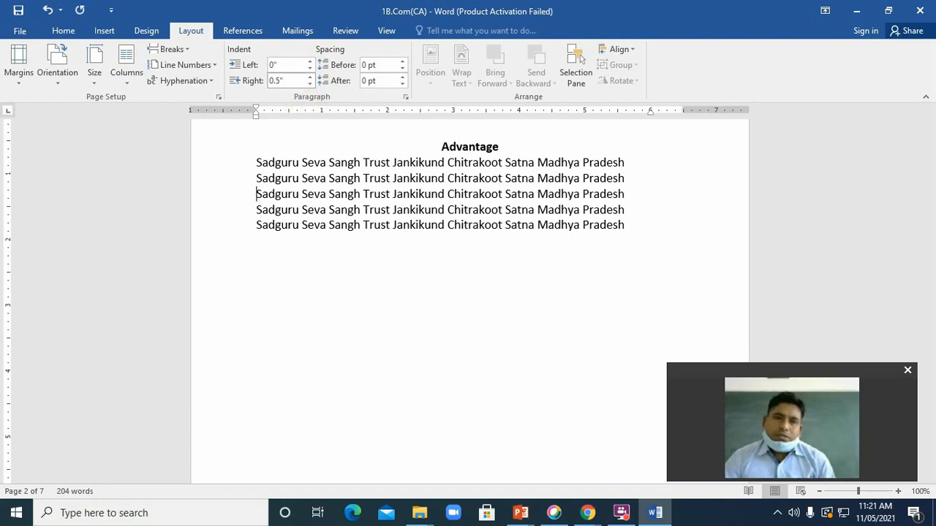
left_click(309, 64)
left_click(309, 64)
left_click(309, 65)
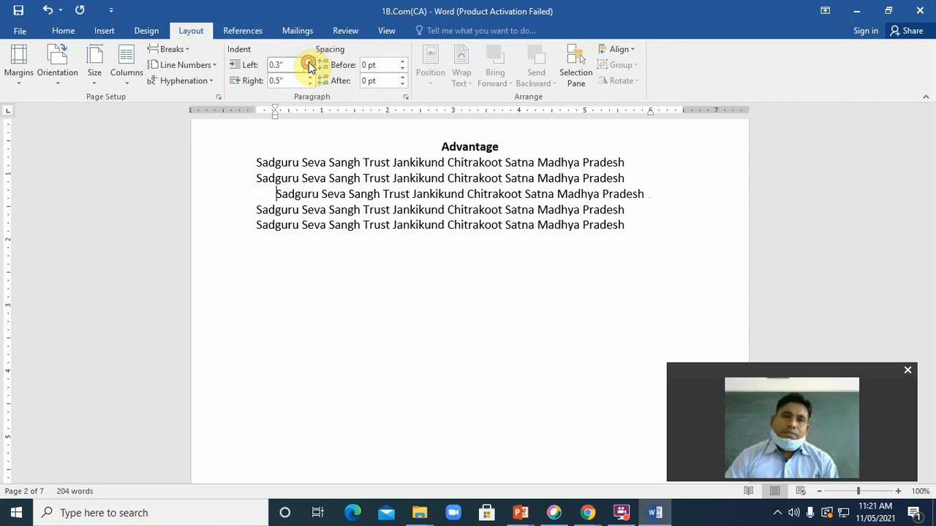
left_click(309, 64)
left_click(309, 64)
left_click(309, 64)
left_click(310, 64)
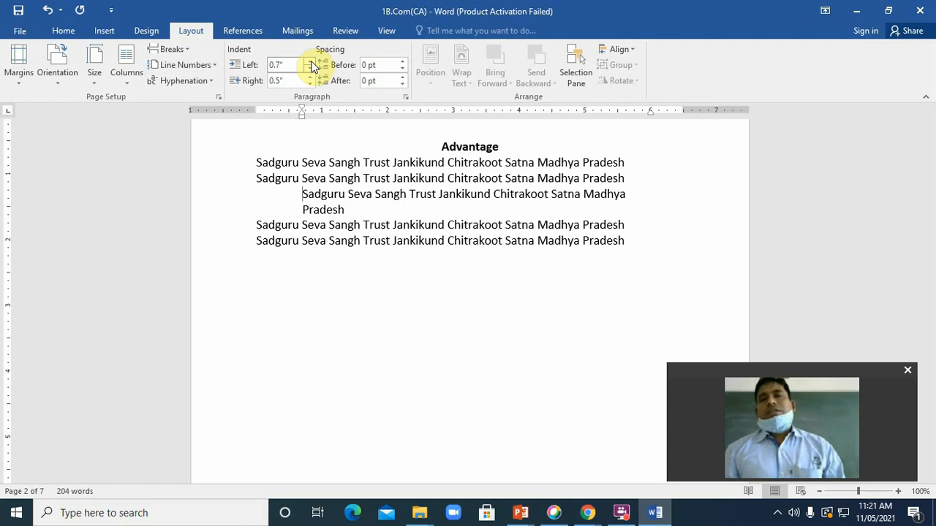
left_click(310, 69)
left_click(310, 68)
left_click(310, 69)
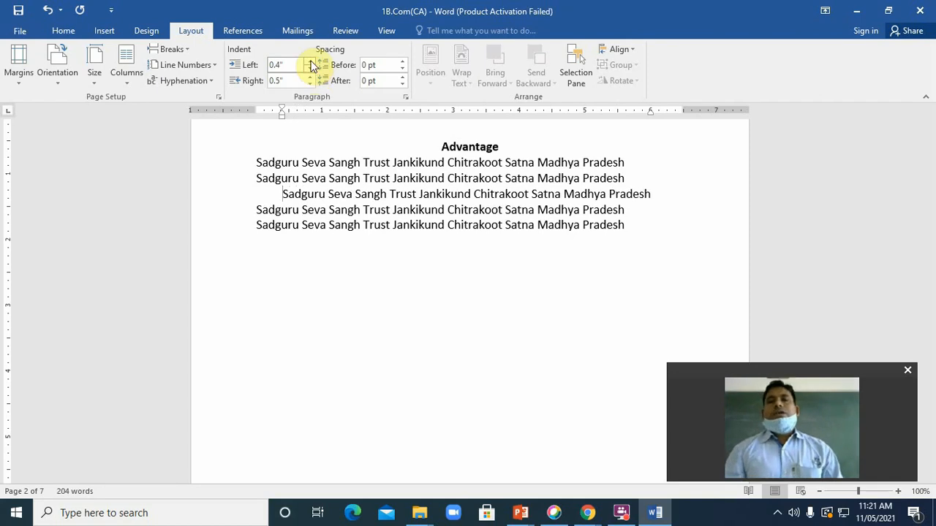
left_click(310, 63)
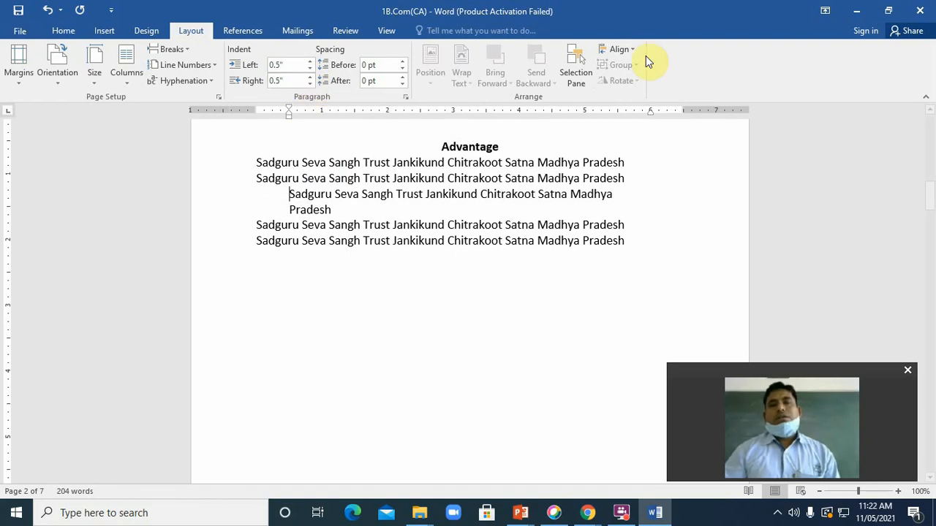
Set the indented paragraph's spacing before to 24 pt and its spacing after to Auto
left_click(403, 61)
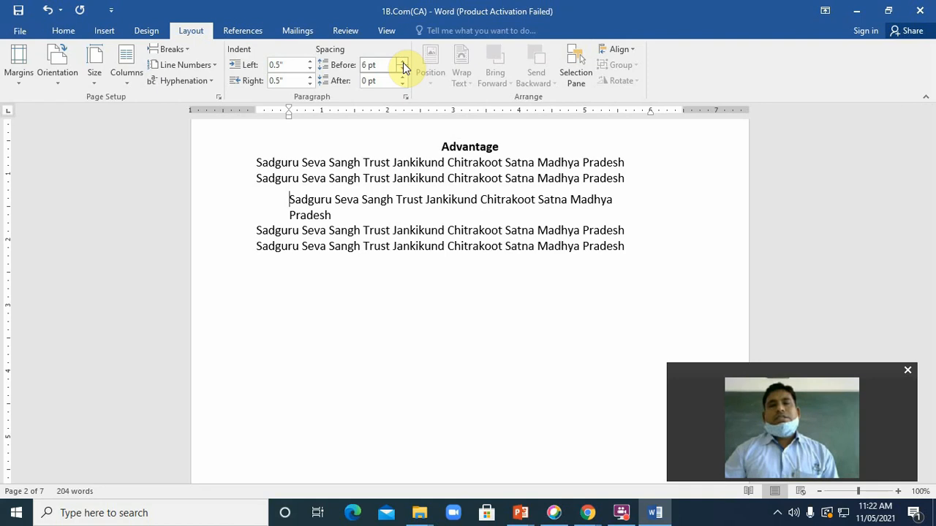
left_click(403, 61)
left_click(403, 62)
left_click(403, 61)
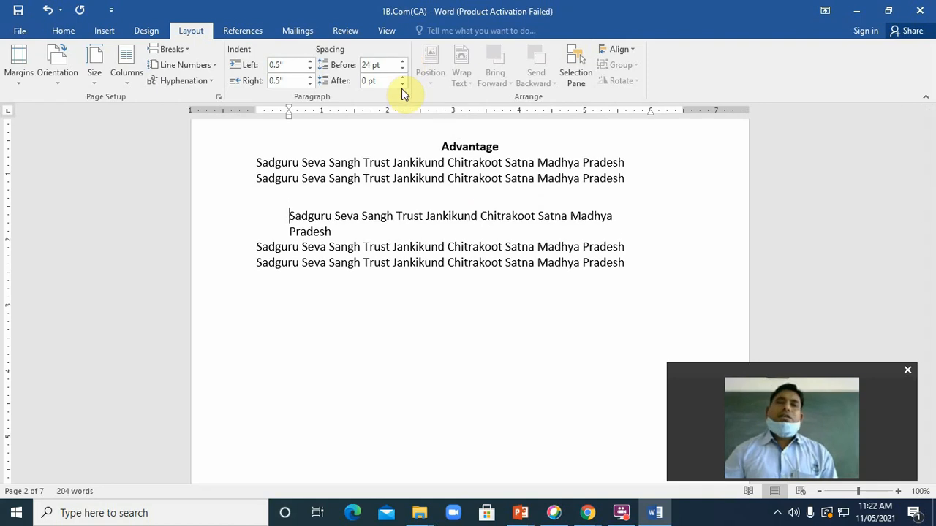
left_click(403, 86)
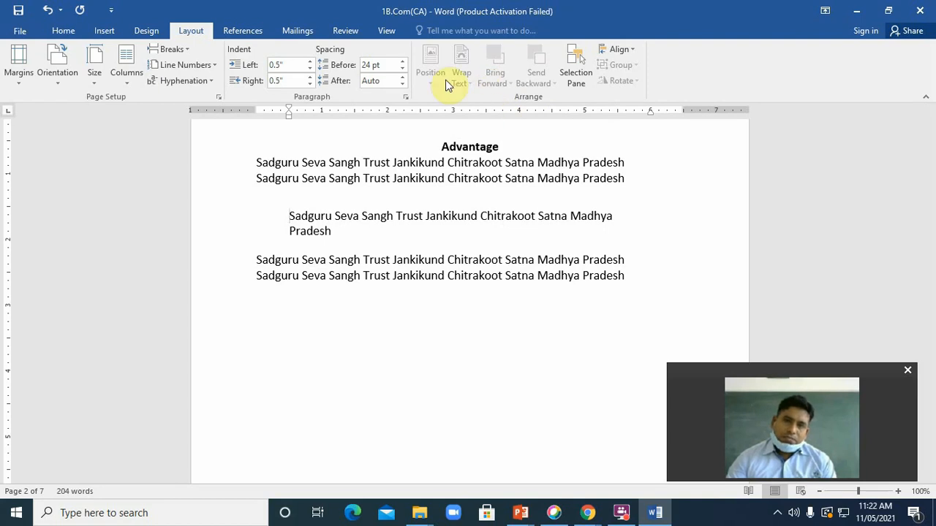
Add several blank lines below the last text line of the Advantage page
left_click(376, 359)
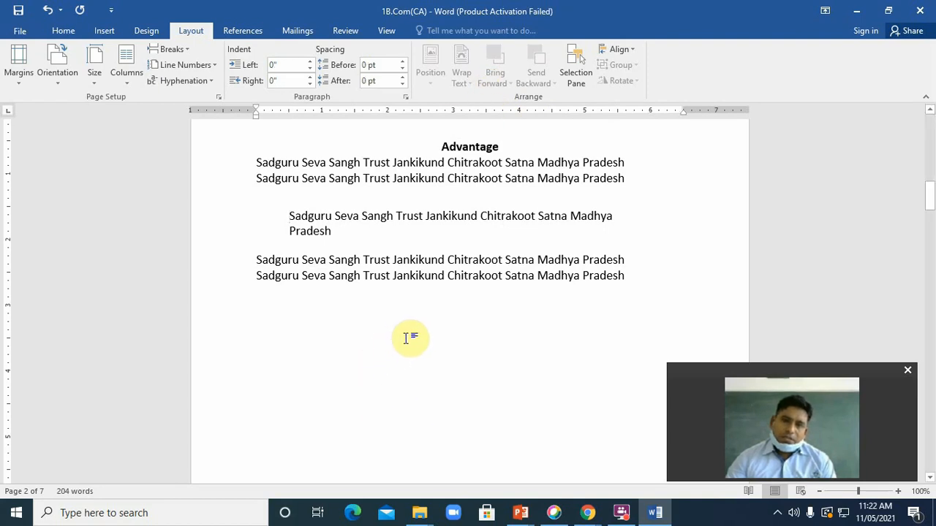
left_click(644, 270)
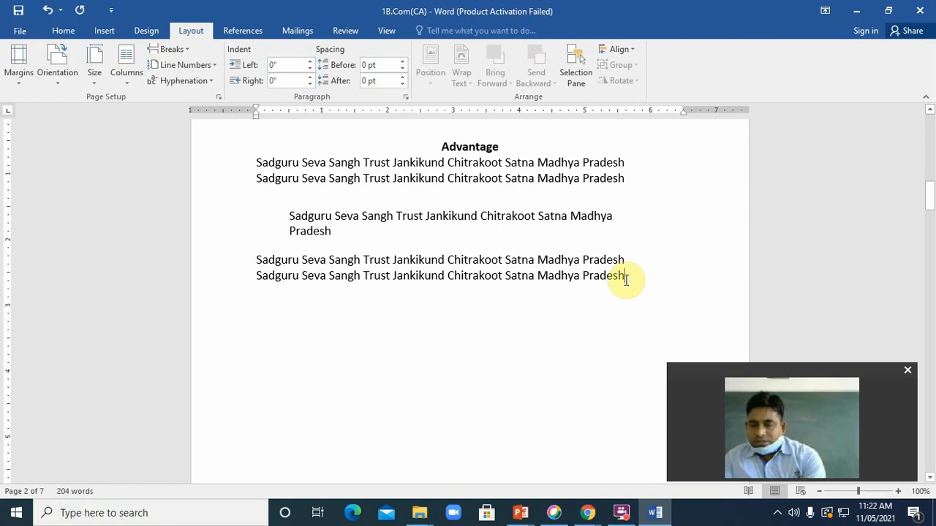
key("Return")
key("Return")
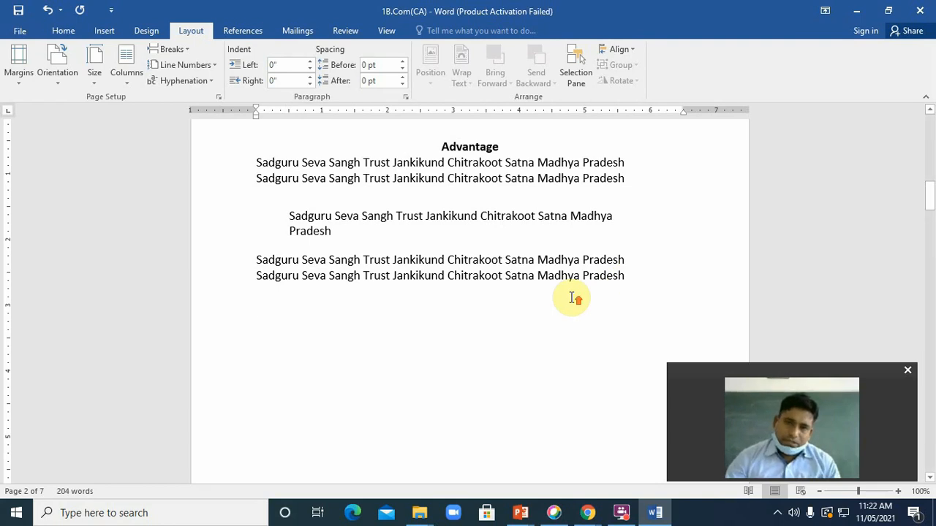
scroll(571, 295, "up", 10)
left_click(434, 354)
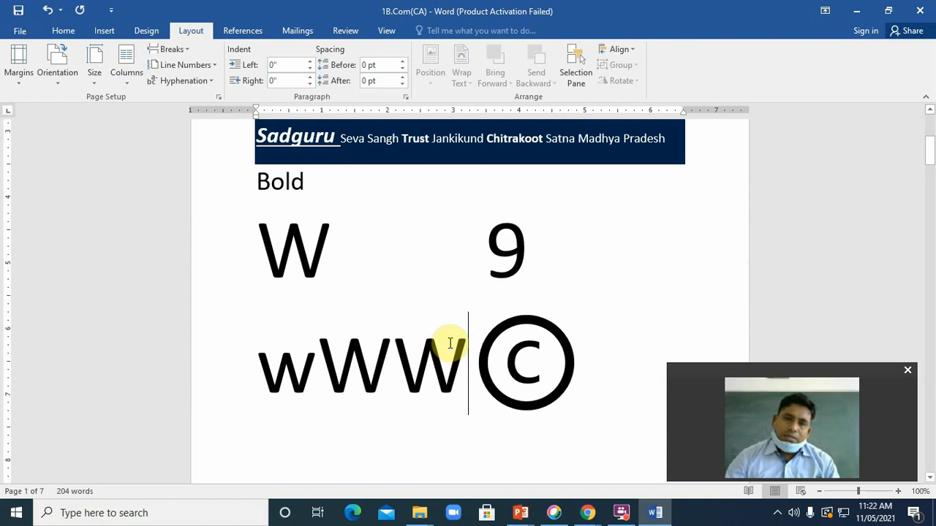
scroll(602, 295, "down", 5)
scroll(602, 295, "down", 5)
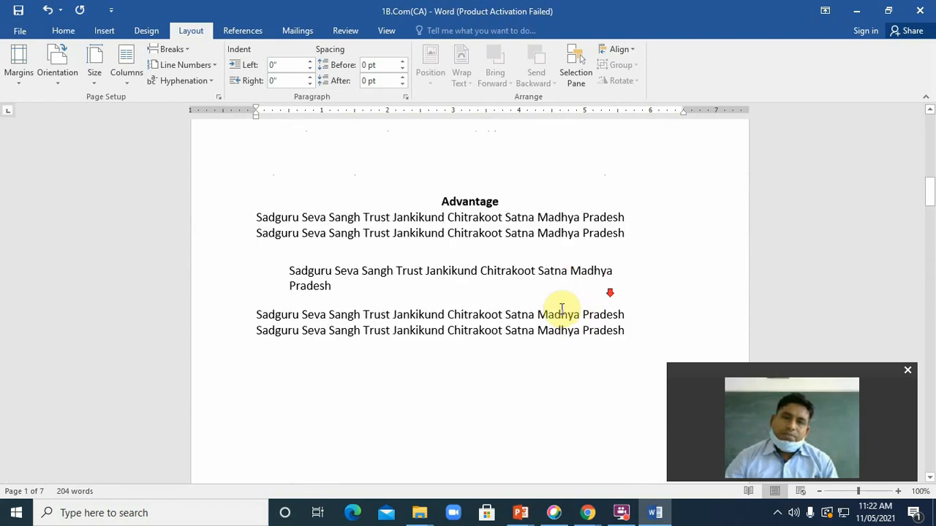
left_click(446, 297)
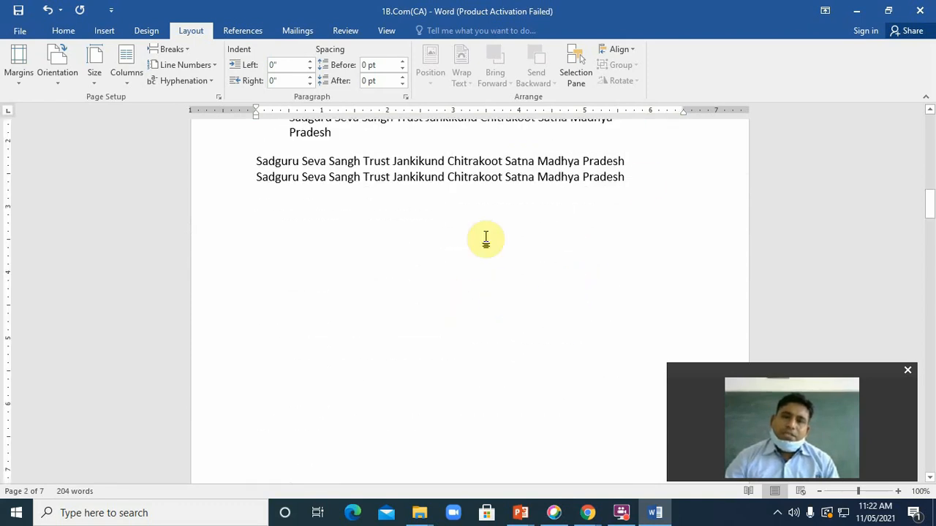
left_click(644, 183)
key("Return")
key("Return")
key("Return")
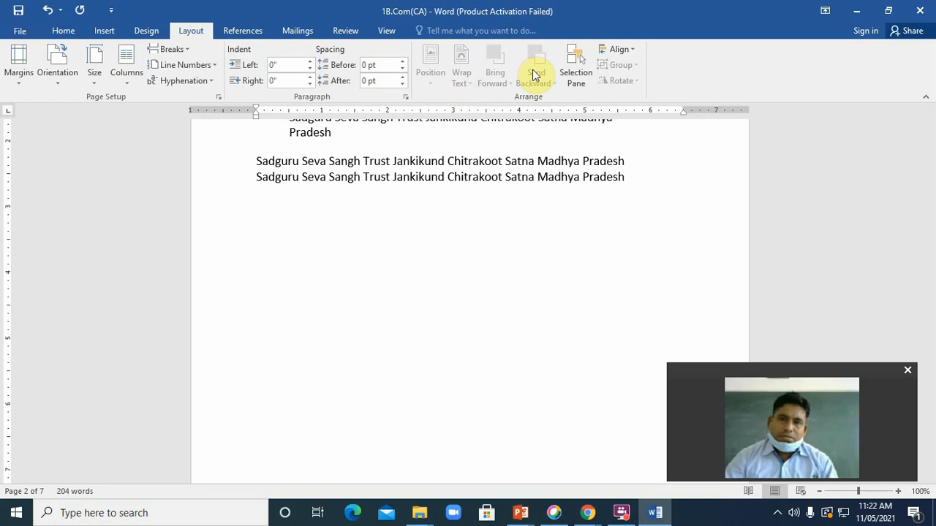
left_click(632, 51)
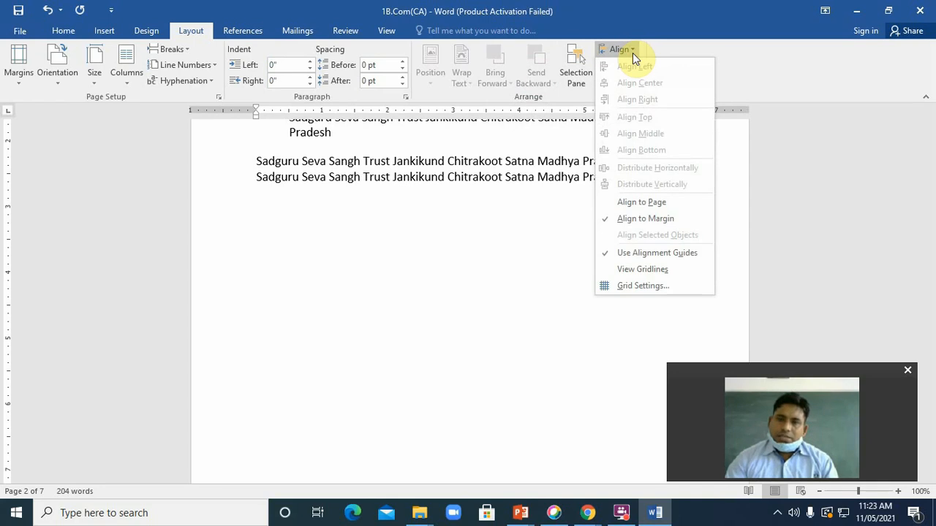
left_click(366, 360)
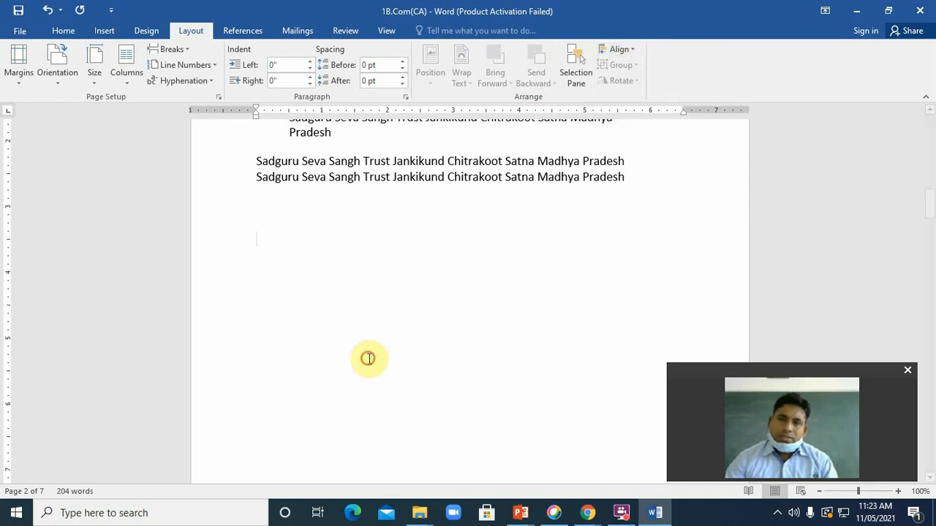
left_click(103, 31)
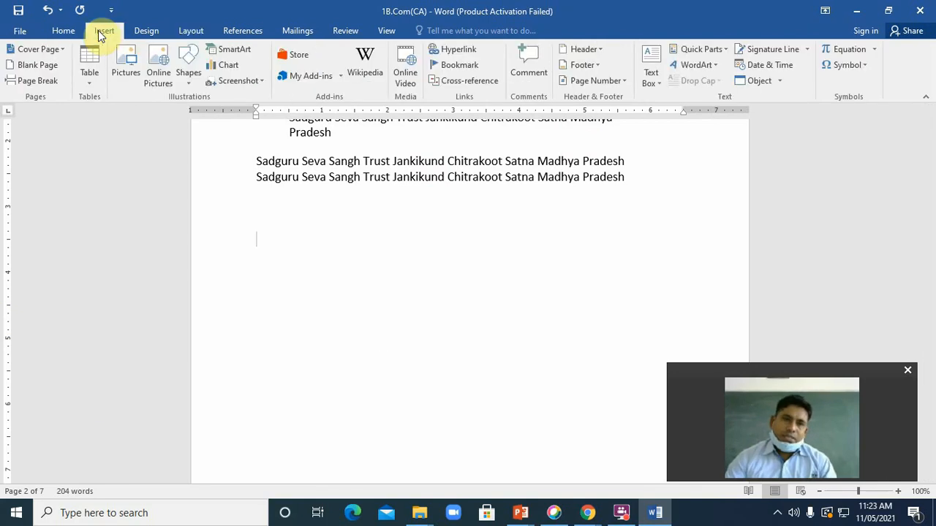
left_click(128, 67)
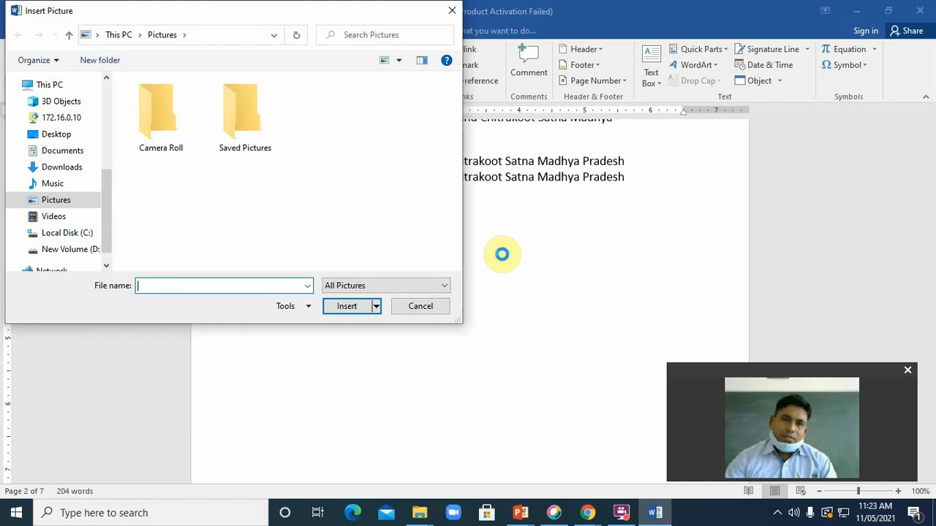
left_click(452, 11)
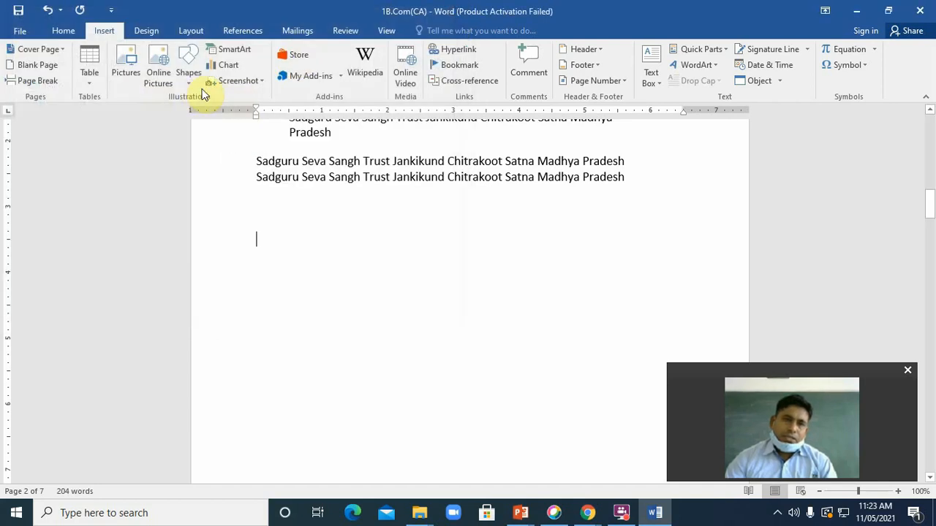
left_click(158, 71)
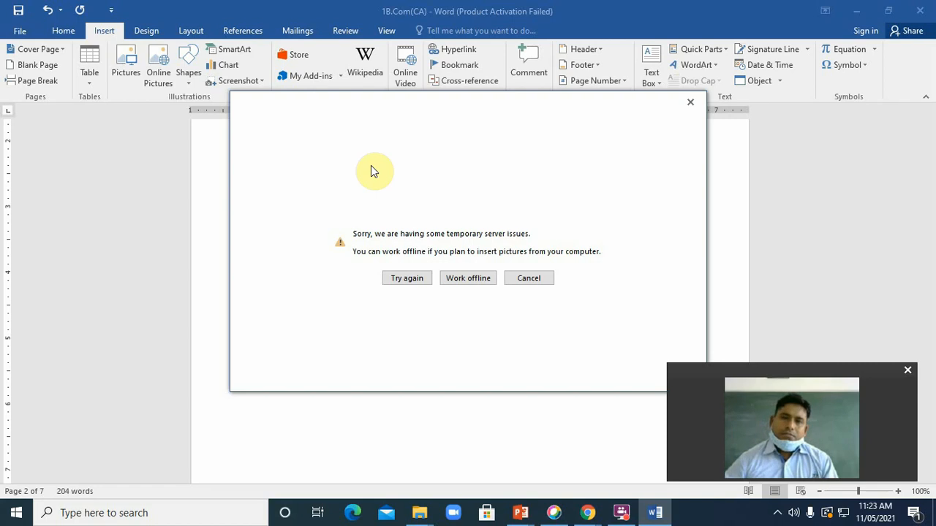
left_click(472, 279)
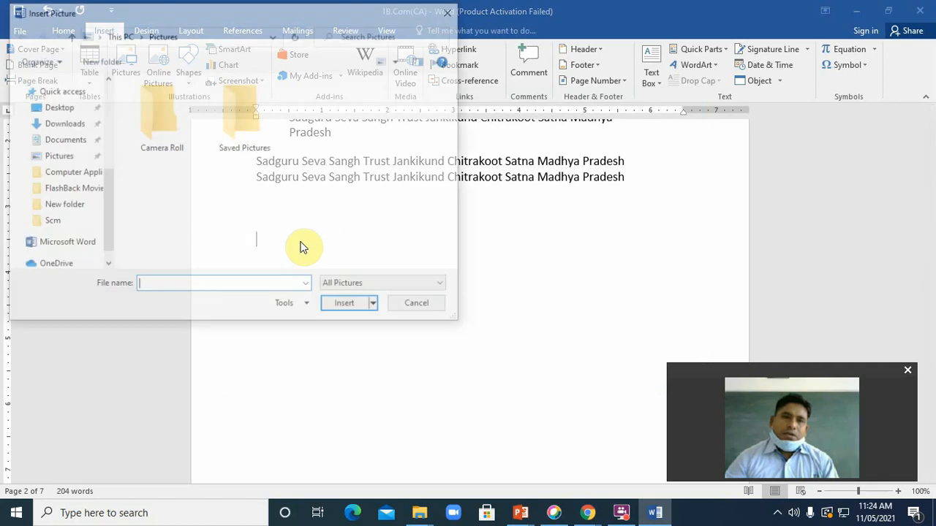
left_click(237, 121)
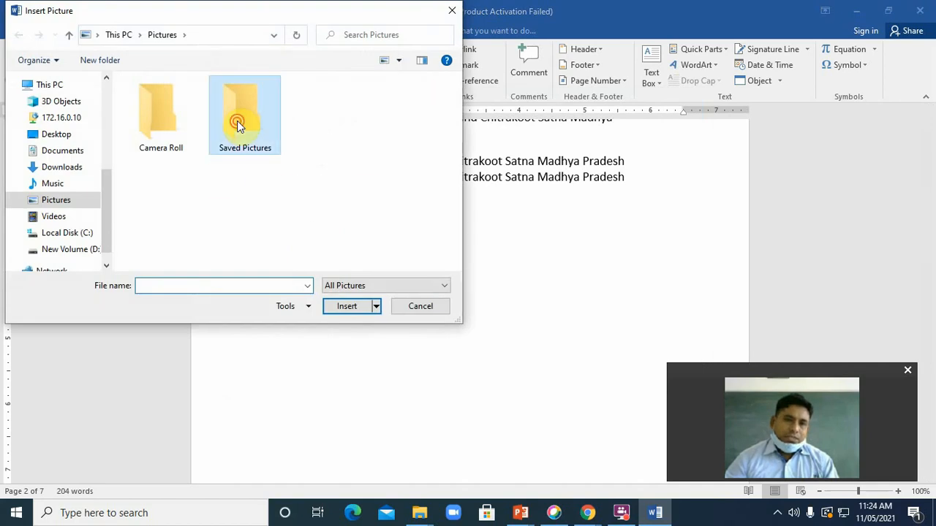
double_click(237, 120)
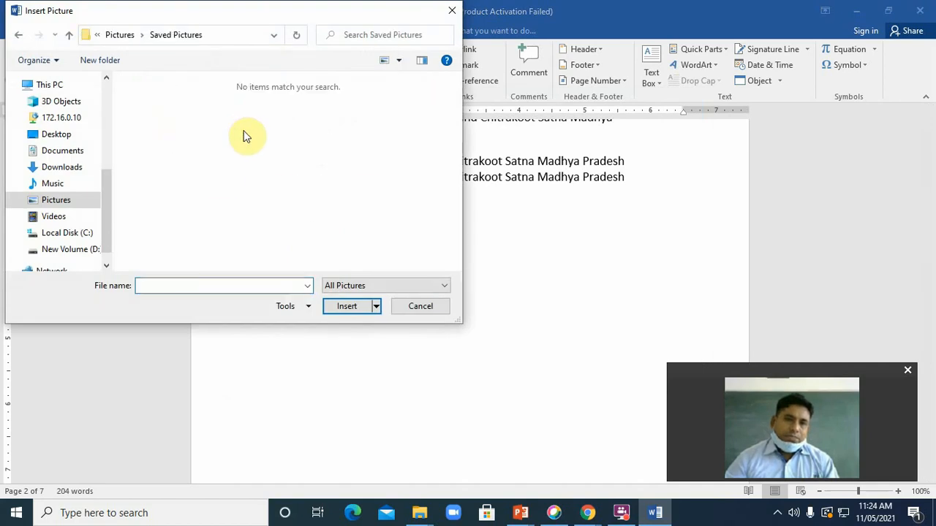
left_click(452, 11)
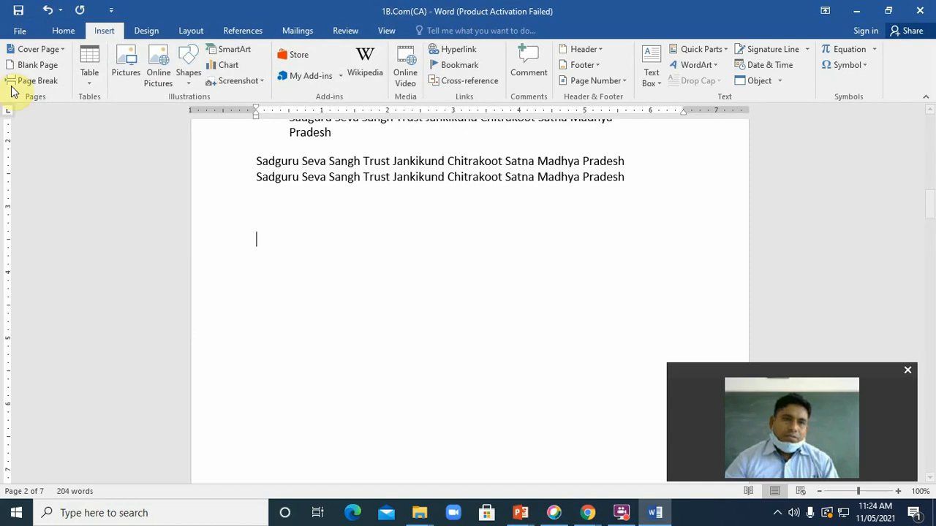
left_click(190, 86)
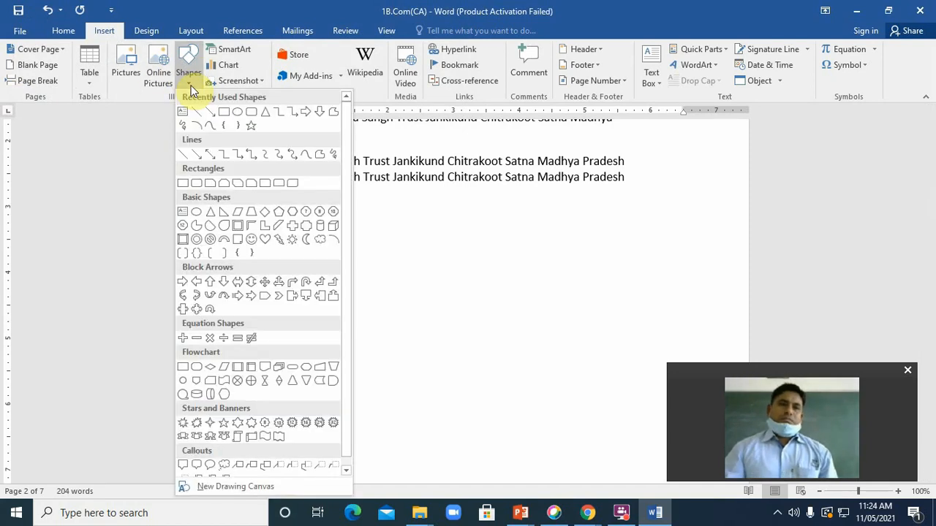
left_click(122, 60)
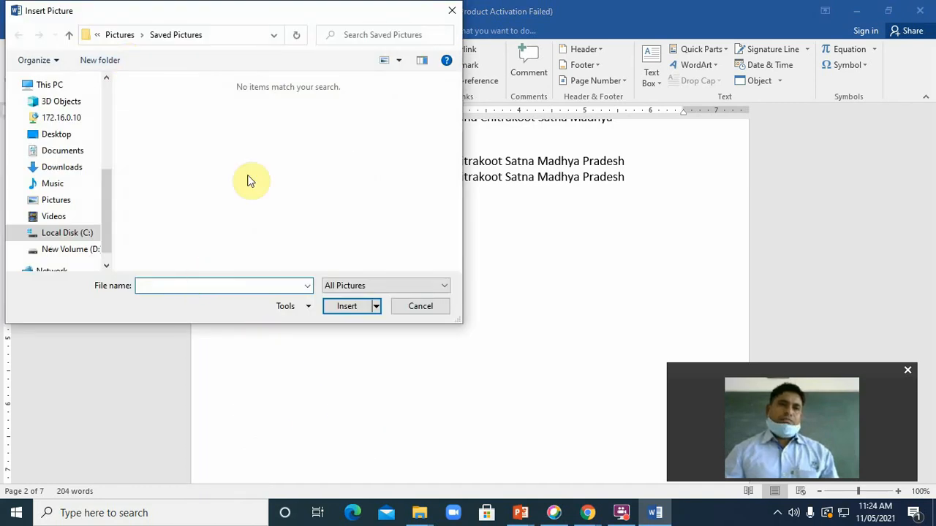
left_click(448, 10)
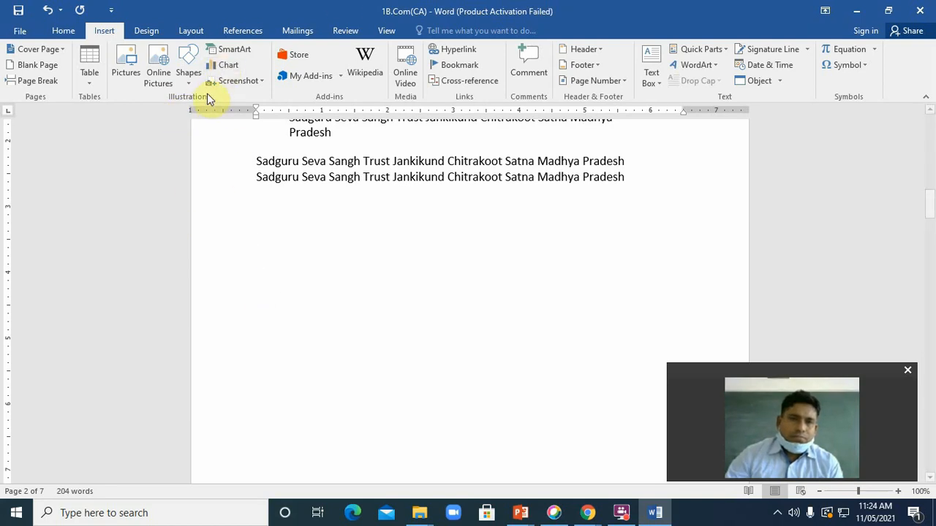
Insert the online picture of an orange tiger against a dark background from the Tigers category of Bing Image Search
left_click(157, 72)
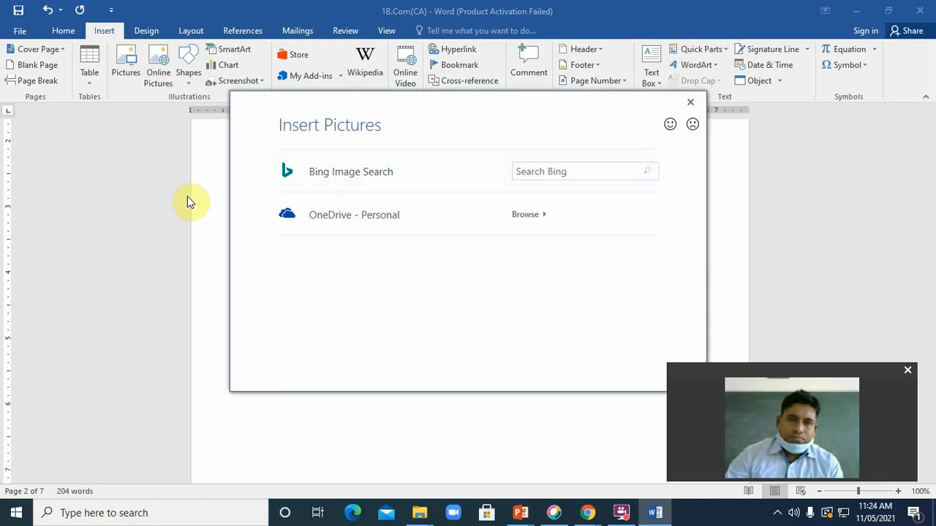
left_click(312, 183)
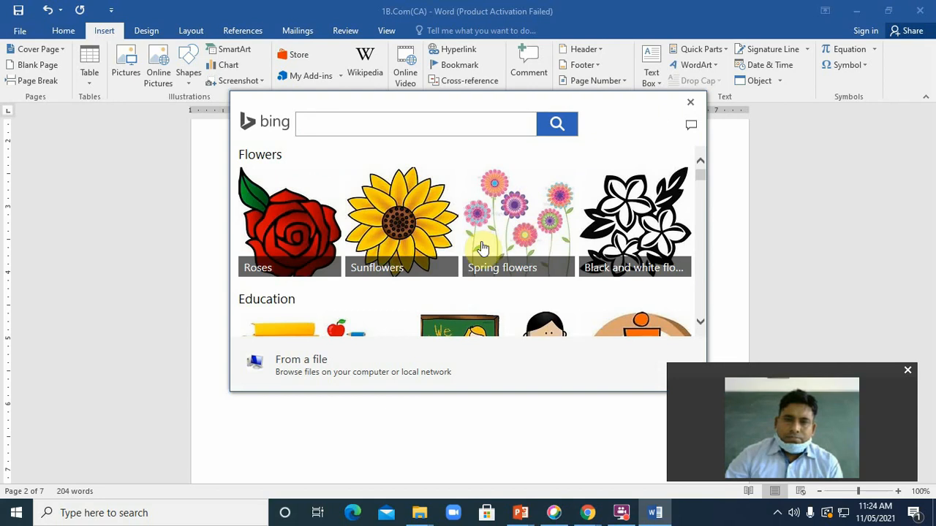
scroll(576, 293, "down", 2)
scroll(576, 292, "down", 3)
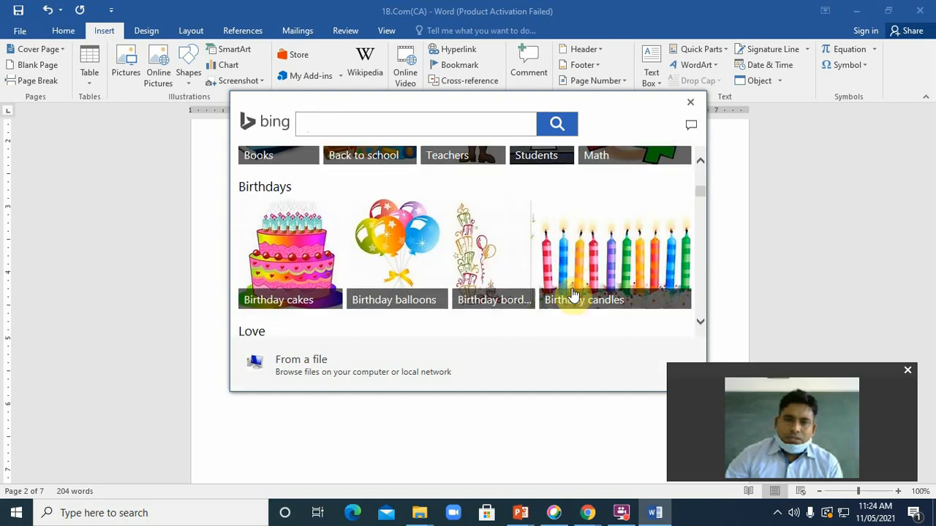
scroll(573, 294, "down", 3)
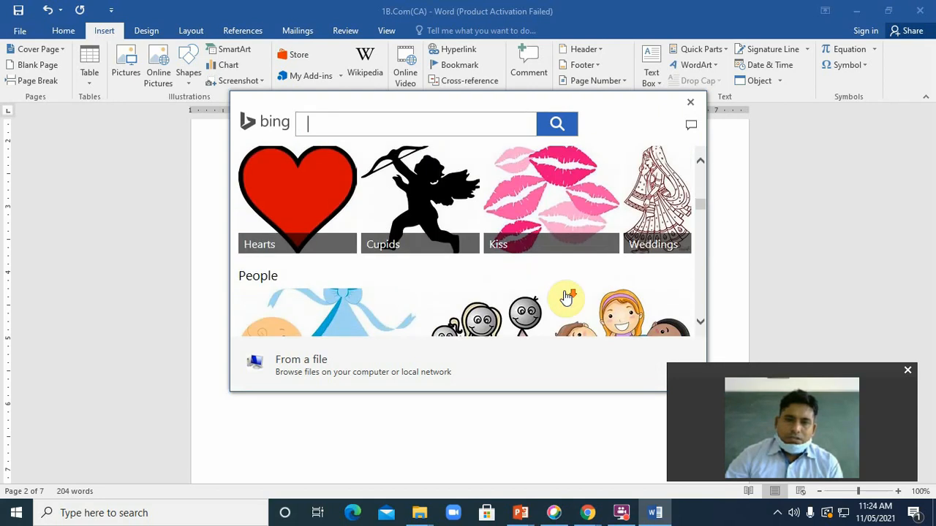
scroll(567, 296, "down", 3)
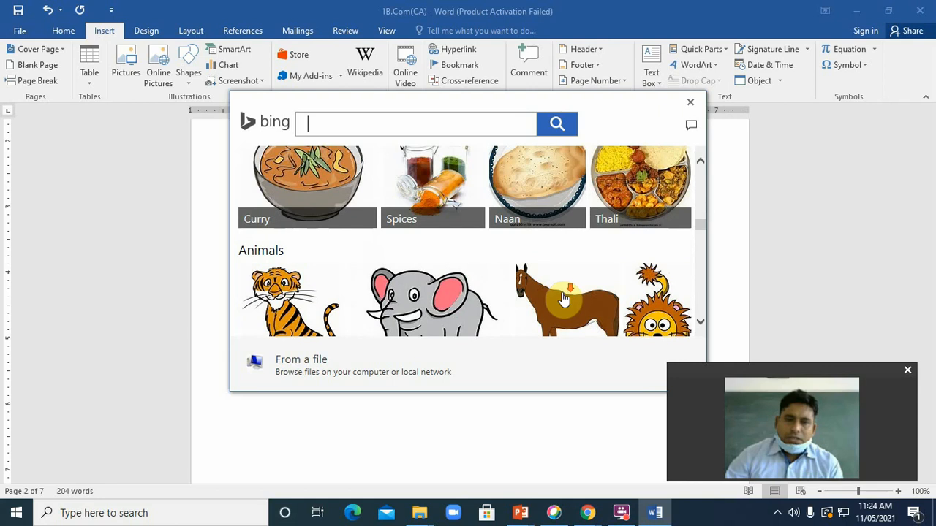
scroll(329, 318, "down", 1)
left_click(333, 270)
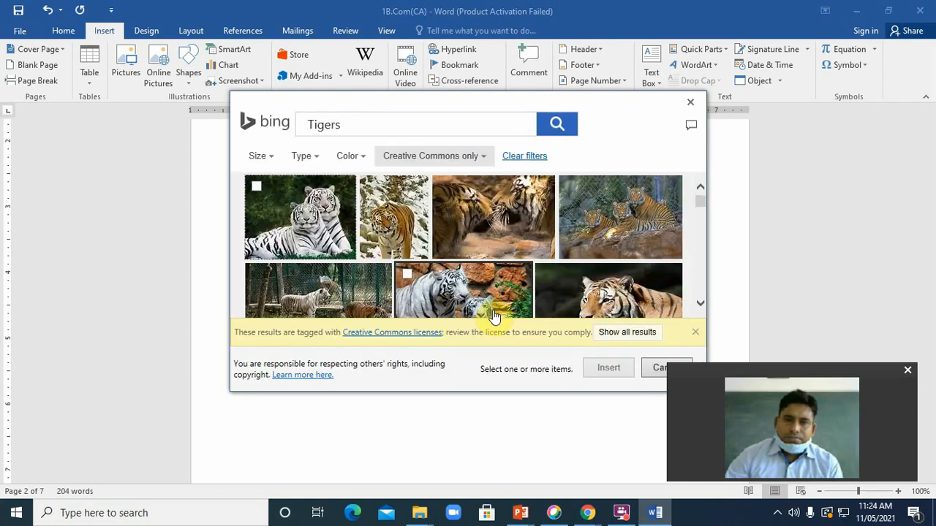
left_click(627, 311)
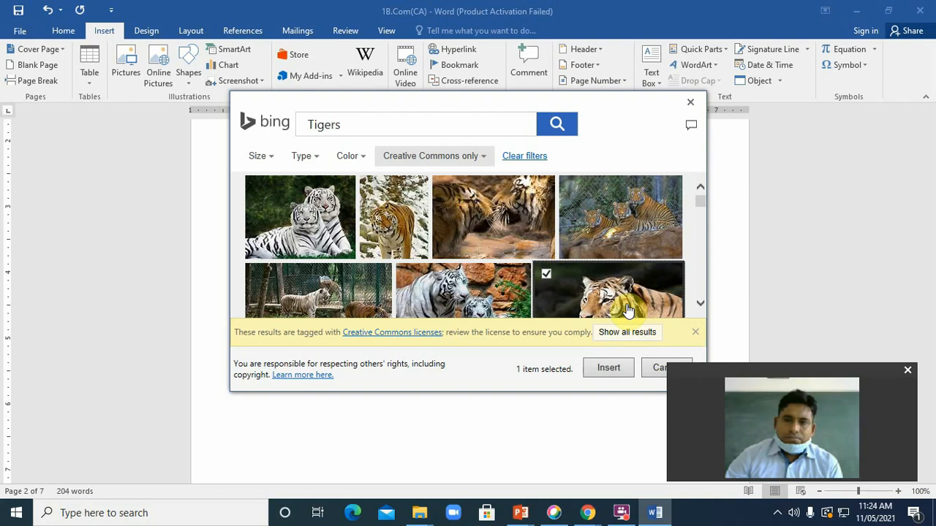
left_click(609, 371)
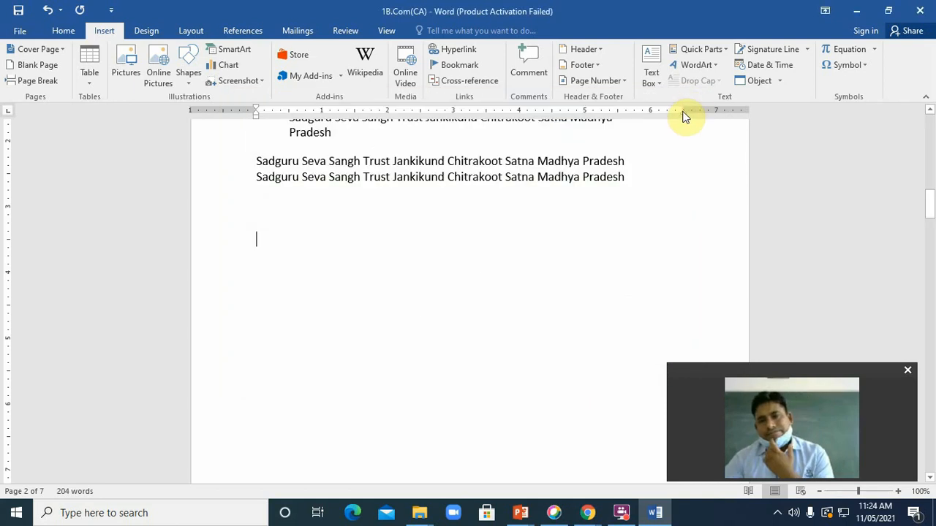
Shrink the tiger picture proportionally to about 4.24" wide and 2.82" high
scroll(660, 164, "down", 5)
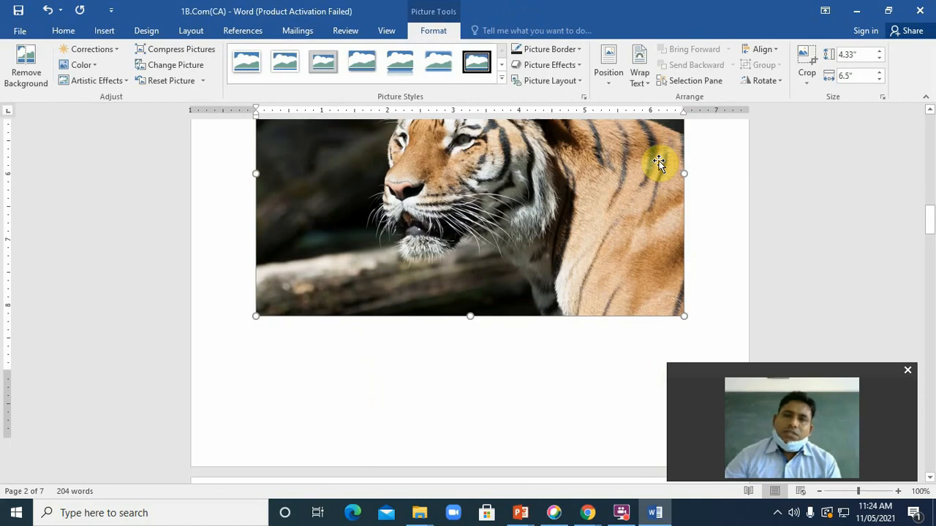
left_click_drag(494, 253, 460, 250)
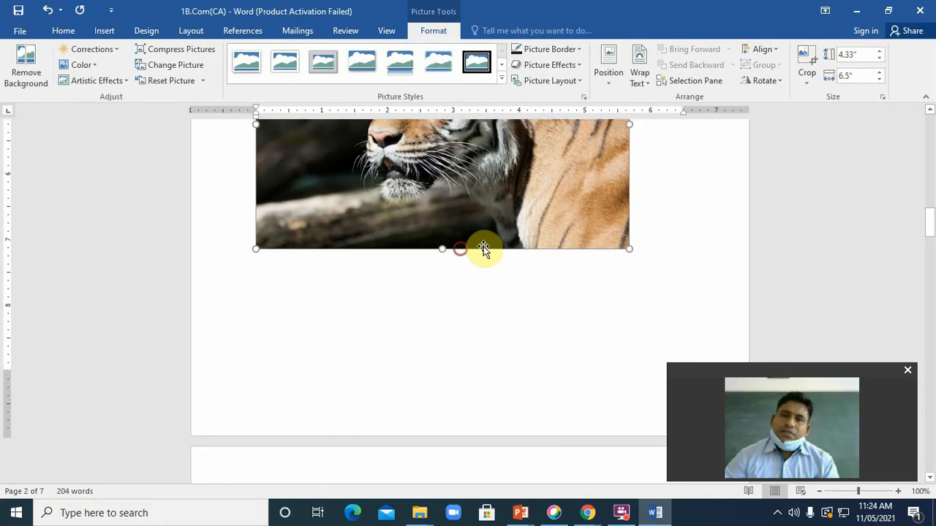
left_click_drag(627, 367, 535, 307)
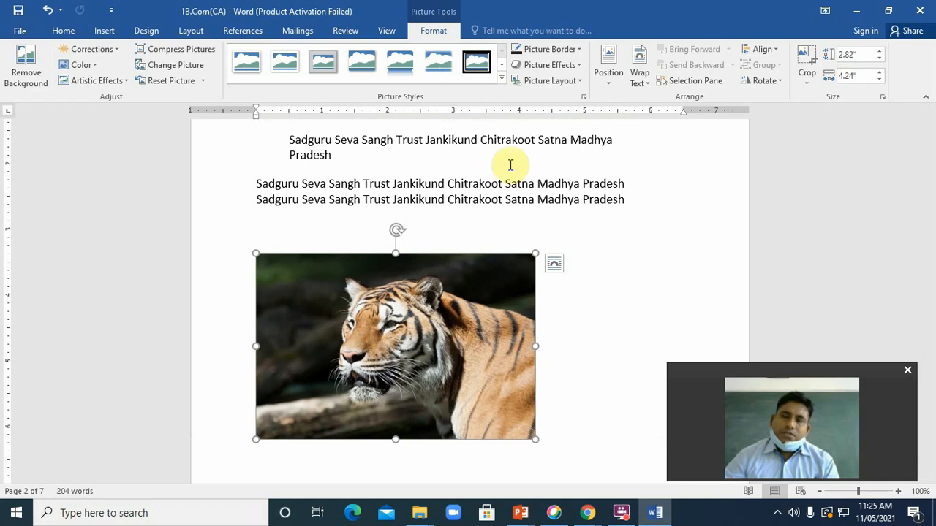
Position the tiger picture in the page's middle center with text wrapping and move it up among the lines under the Advantage heading
left_click(191, 31)
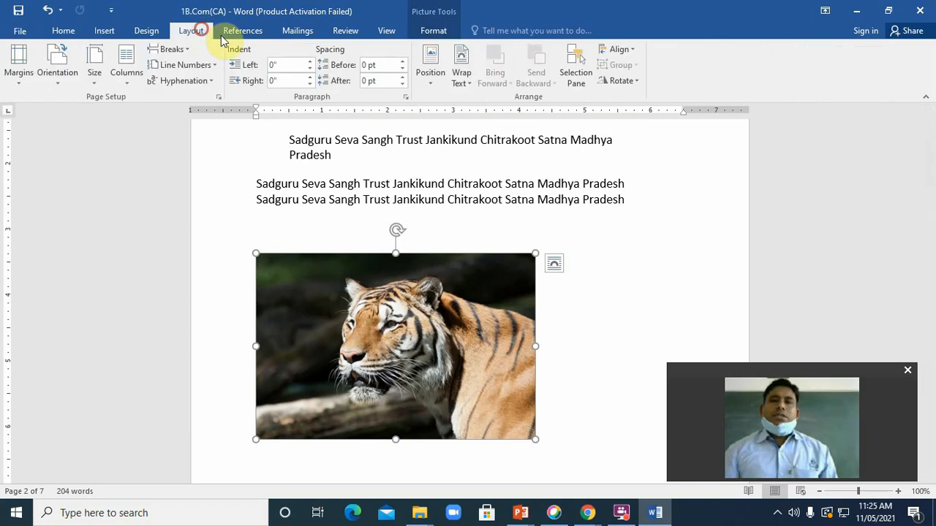
left_click(433, 63)
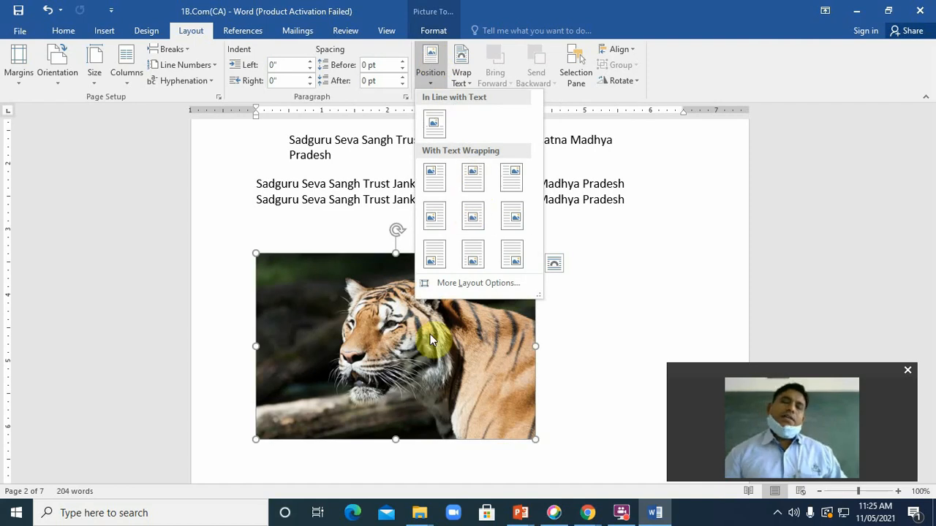
left_click(472, 221)
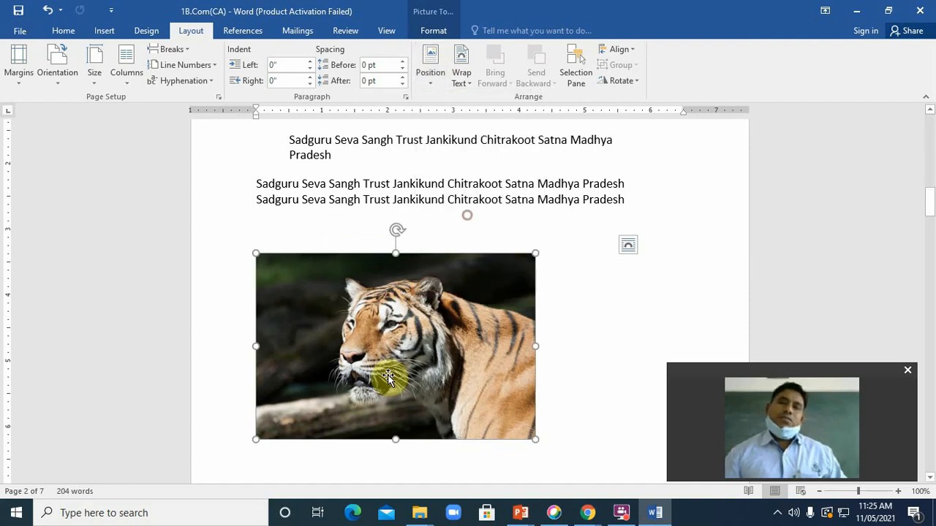
left_click_drag(382, 376, 400, 177)
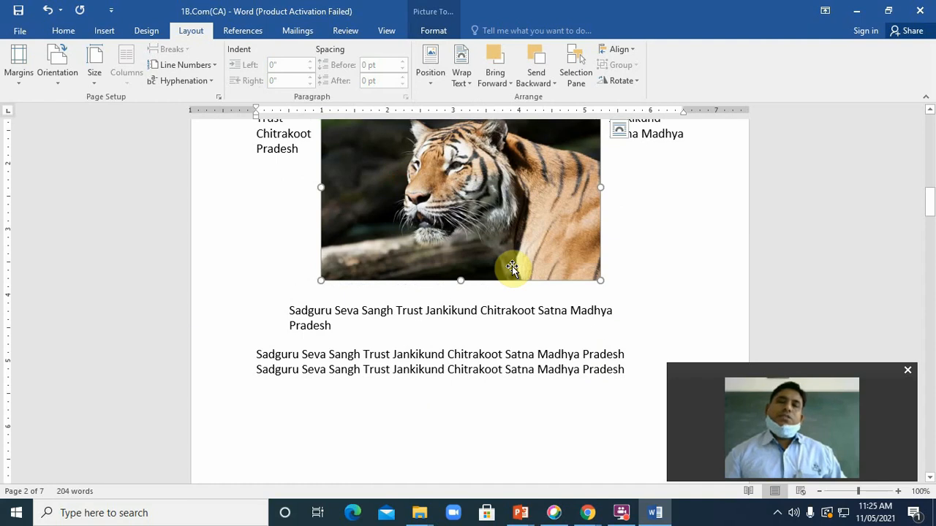
Position the tiger picture at the top left of the page with square text wrapping
scroll(512, 266, "up", 3)
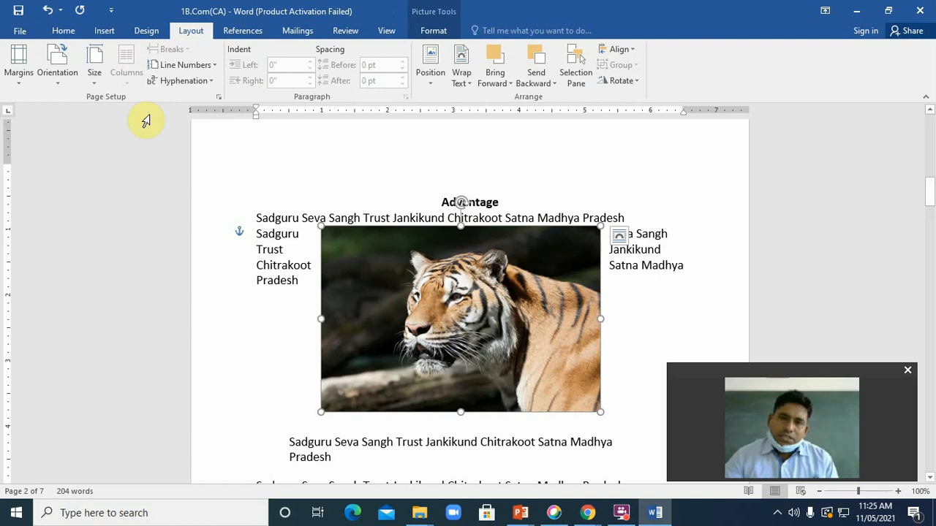
left_click(431, 79)
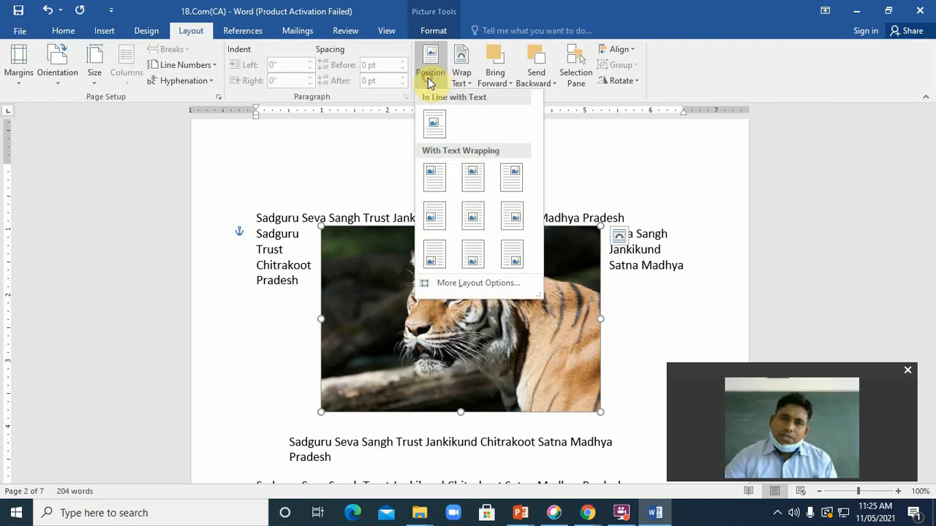
left_click(431, 178)
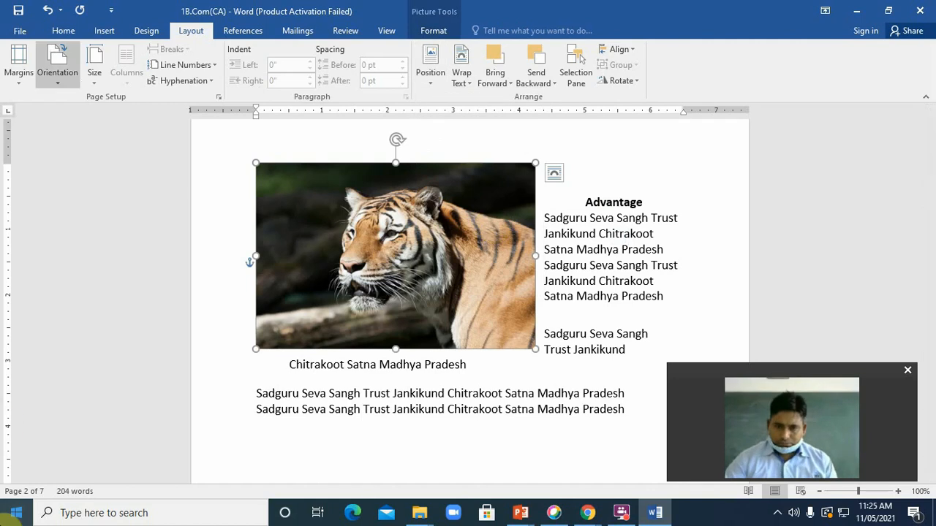
Shrink the tiger picture proportionally to about 2.2" wide, keeping it in the page's top left corner
scroll(62, 66, "up", 1)
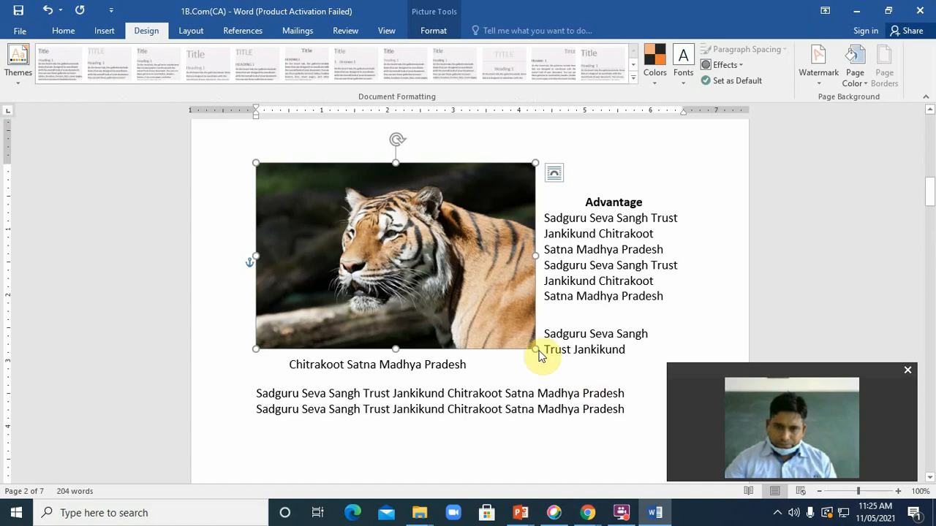
left_click_drag(536, 349, 302, 291)
left_click_drag(448, 290, 359, 257)
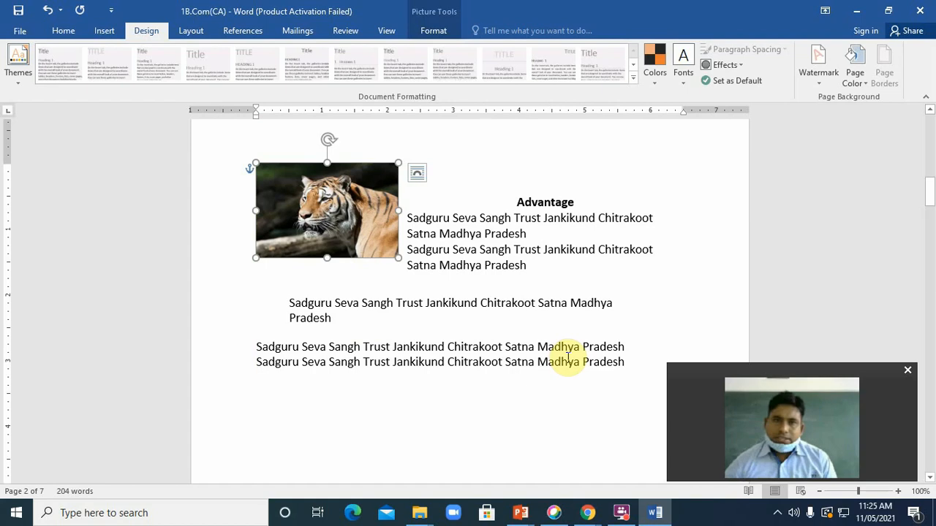
Examine the horizontal and vertical position settings in the tiger picture's advanced layout options
left_click(191, 30)
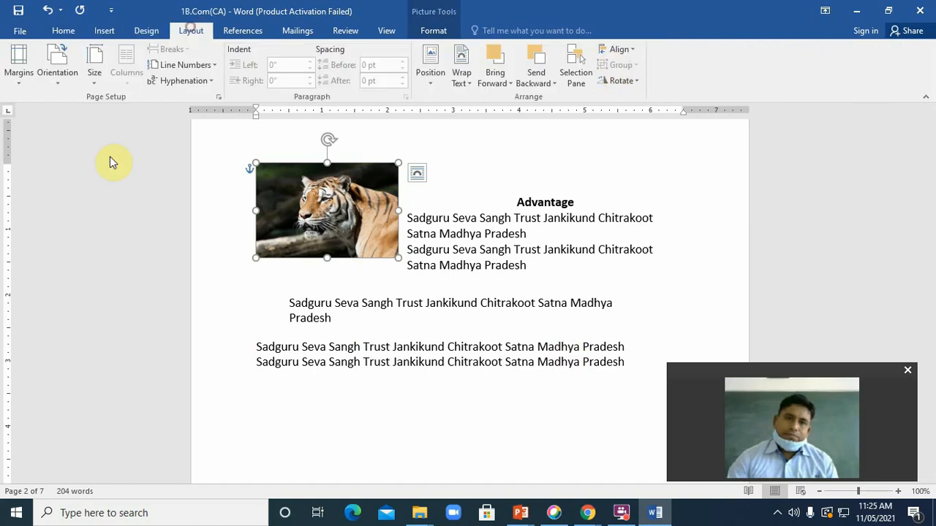
left_click(430, 78)
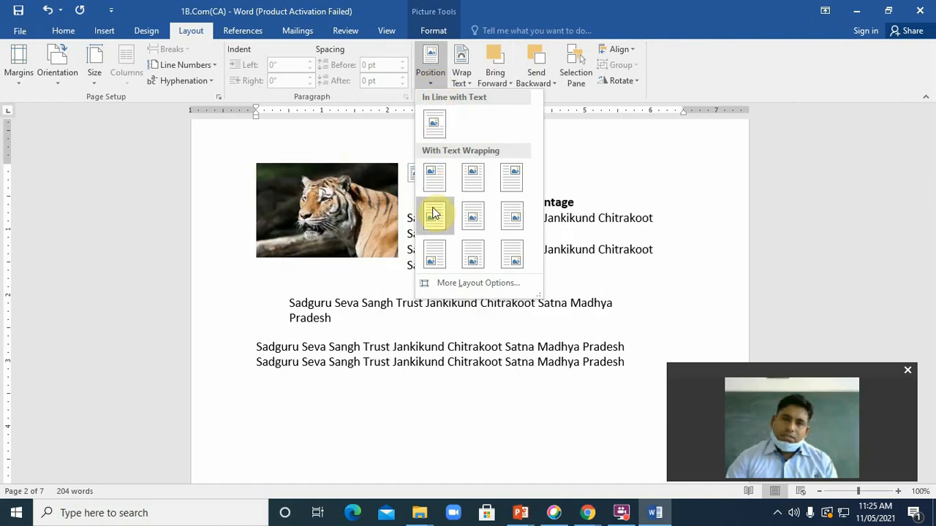
left_click(492, 284)
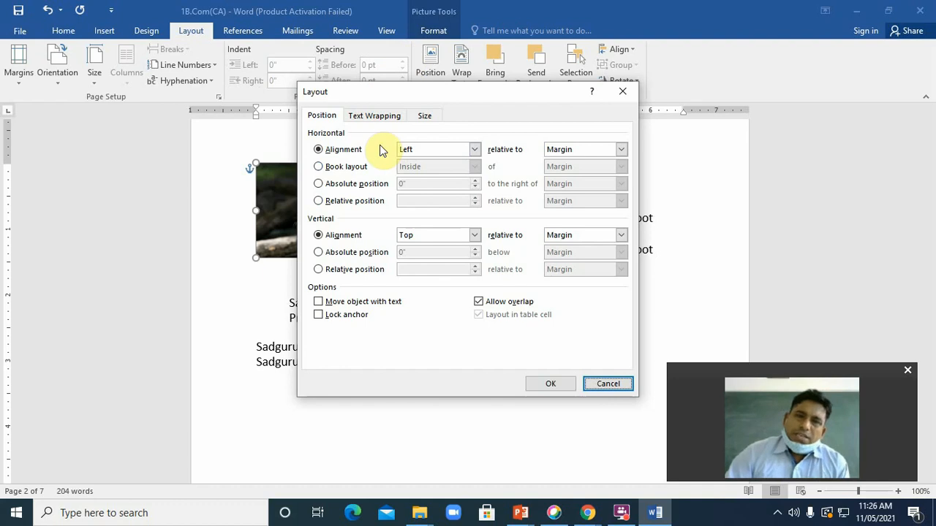
left_click(621, 92)
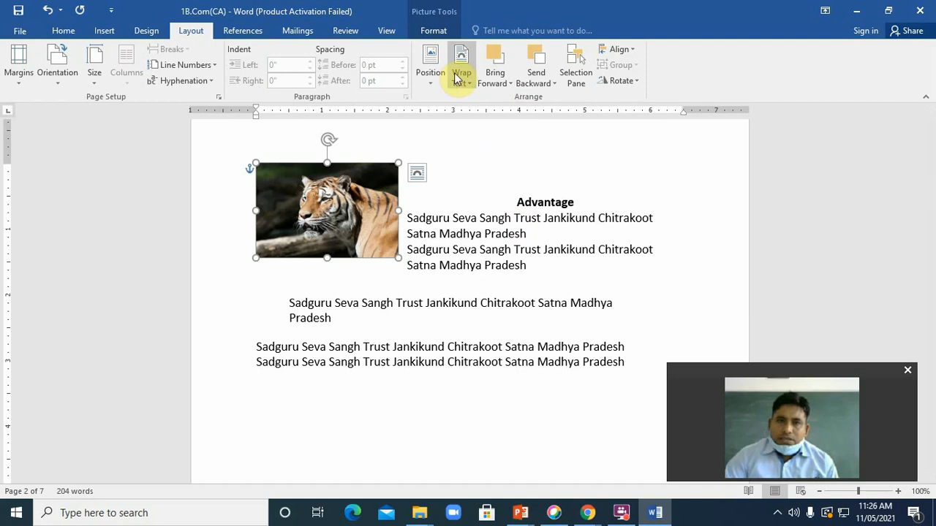
Edit the tiger picture's wrap points, pulling the upper-right point slightly downward over the picture's right edge
scroll(451, 127, "down", 3)
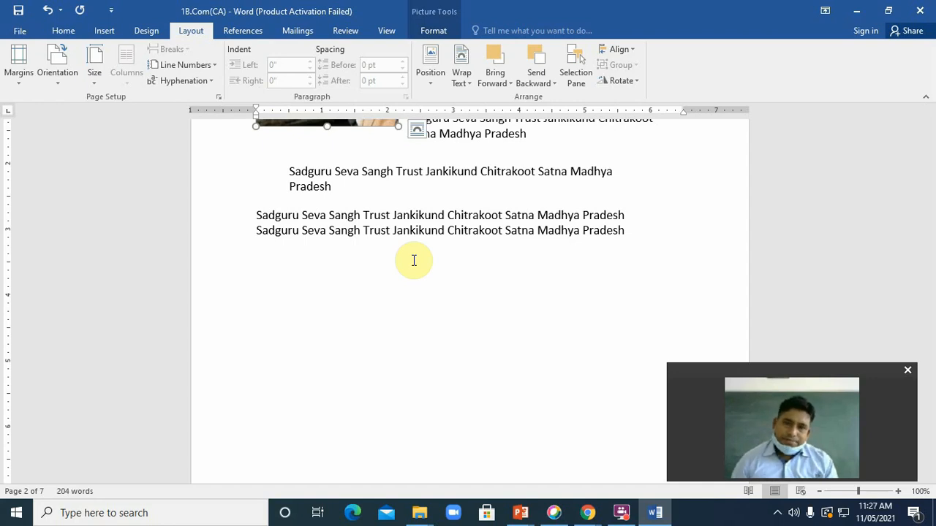
left_click(470, 88)
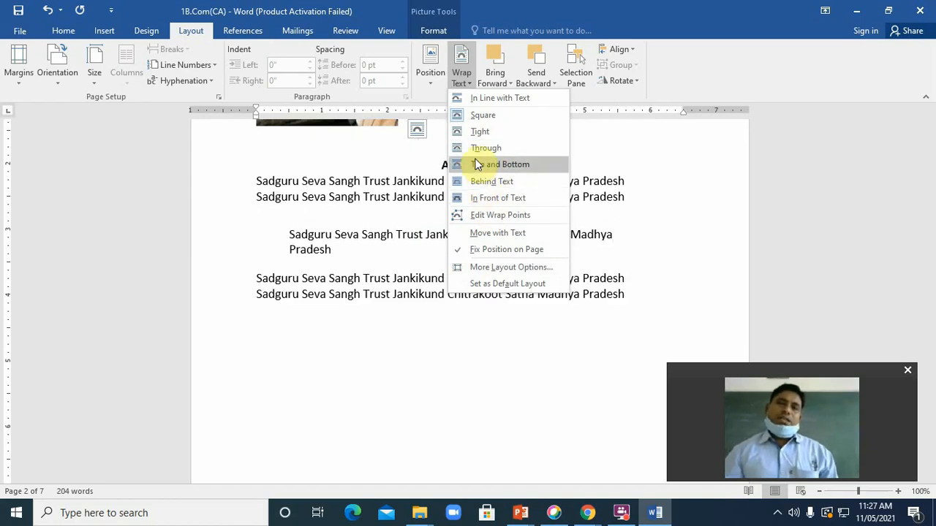
left_click(479, 216)
scroll(474, 252, "up", 1)
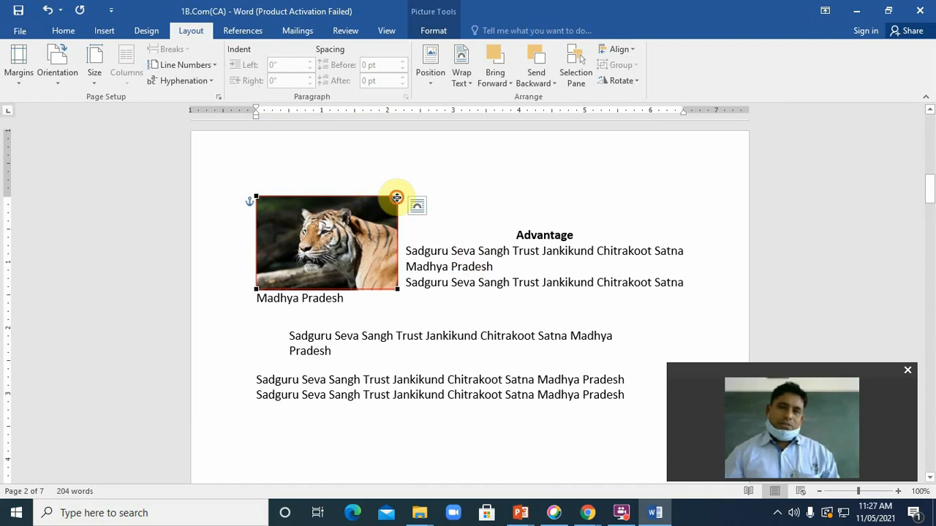
left_click_drag(397, 196, 407, 215)
left_click(443, 199)
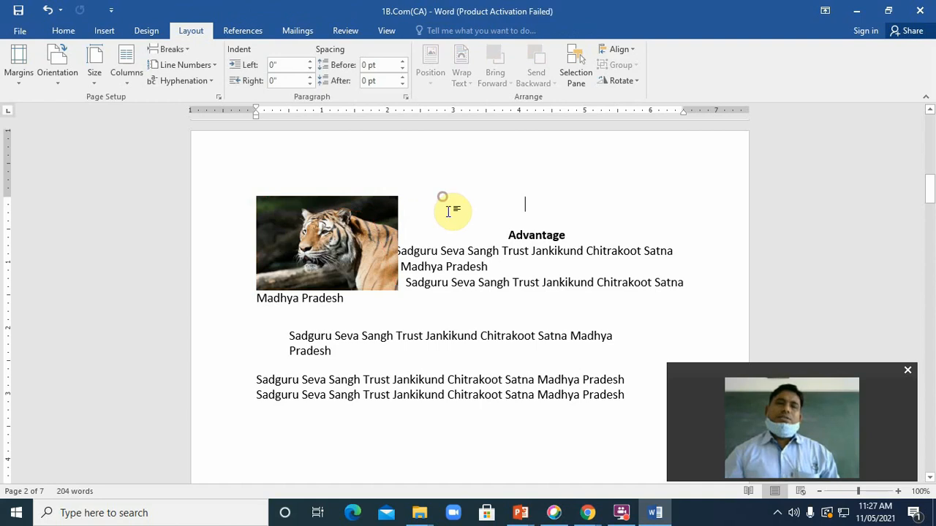
Resize the tiger picture to about 1.9" wide and 1.6" tall, and view its object alignment options
left_click(378, 233)
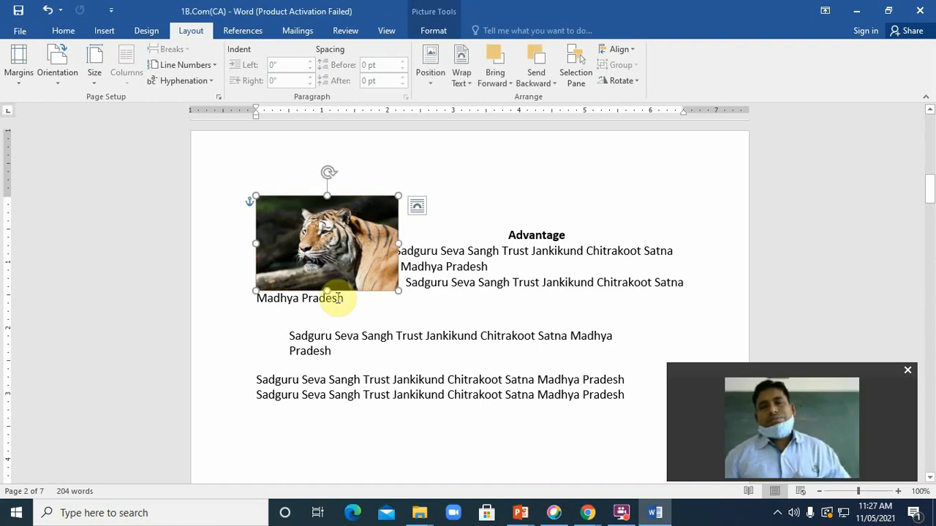
left_click_drag(330, 292, 381, 302)
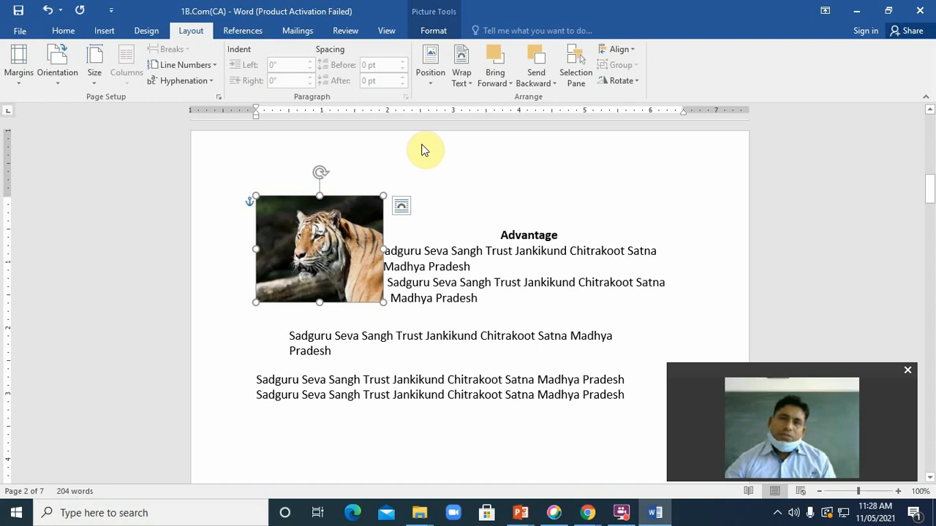
left_click(633, 50)
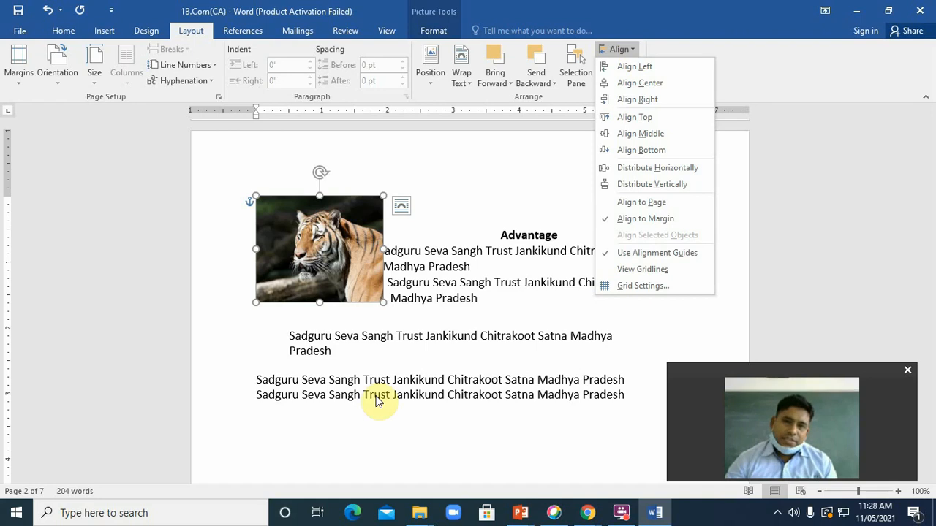
left_click(342, 403)
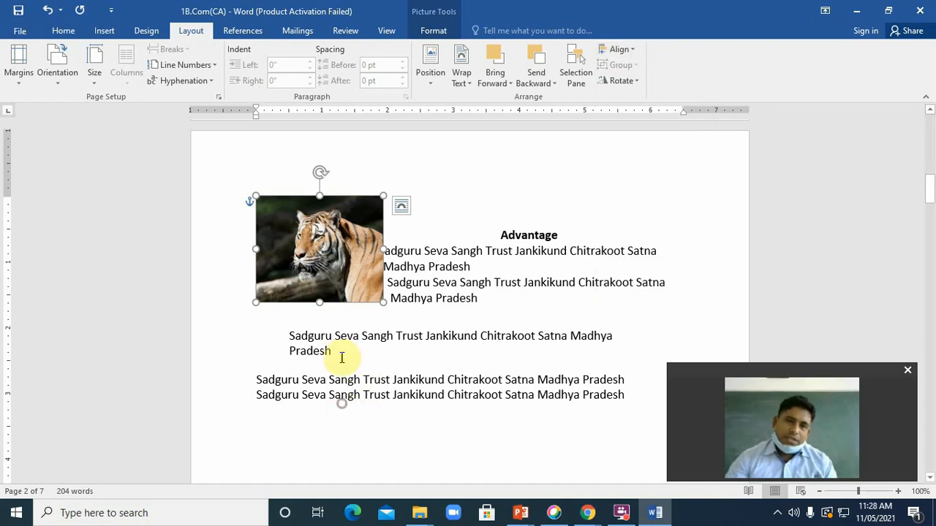
Insert a table with four columns and two rows below the last paragraph and enter "SICS" in its first cell
left_click(103, 30)
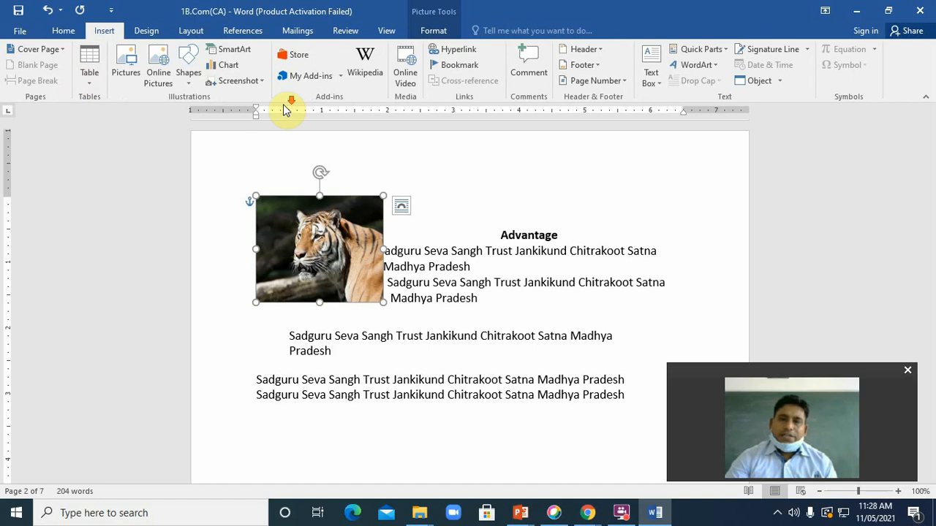
left_click(87, 76)
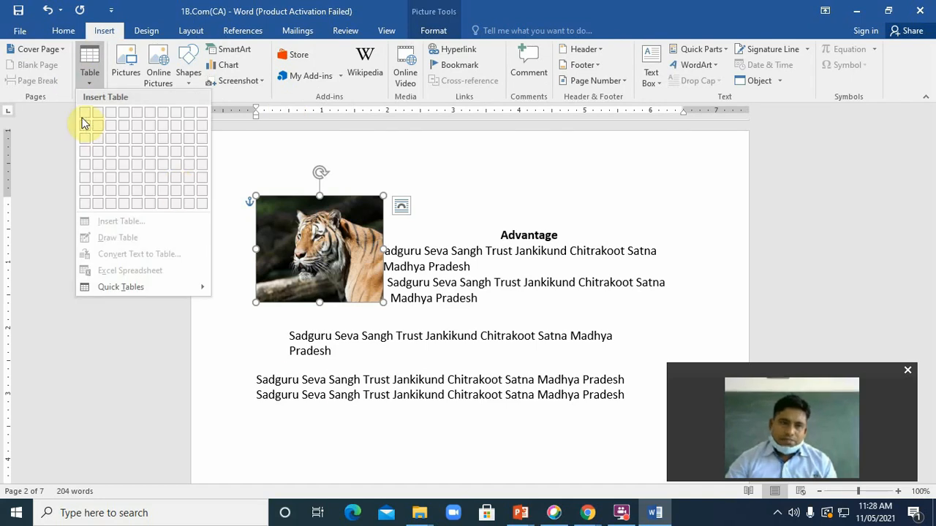
left_click(333, 404)
scroll(333, 404, "down", 3)
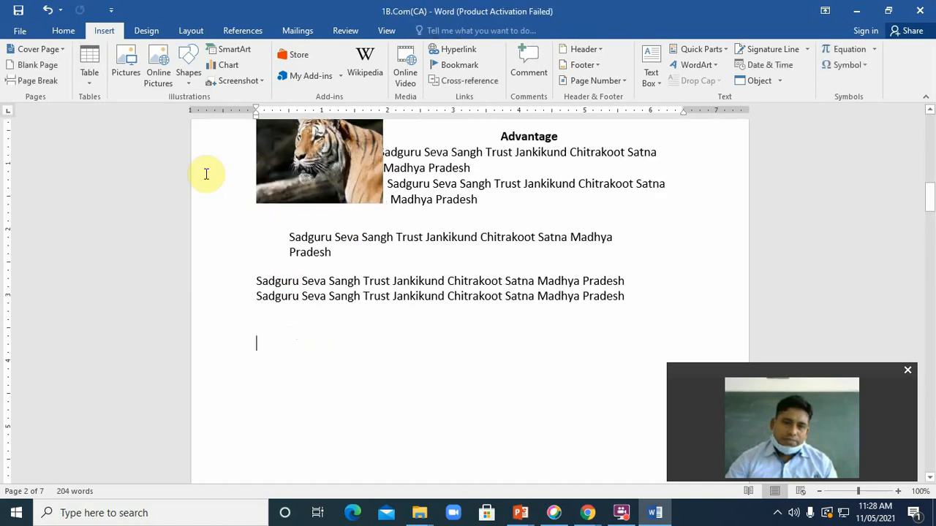
left_click(88, 78)
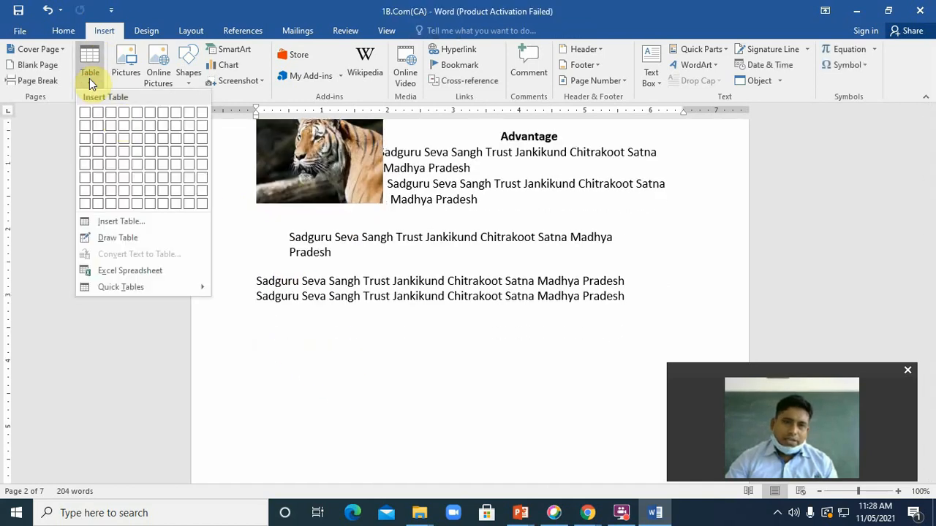
left_click(122, 128)
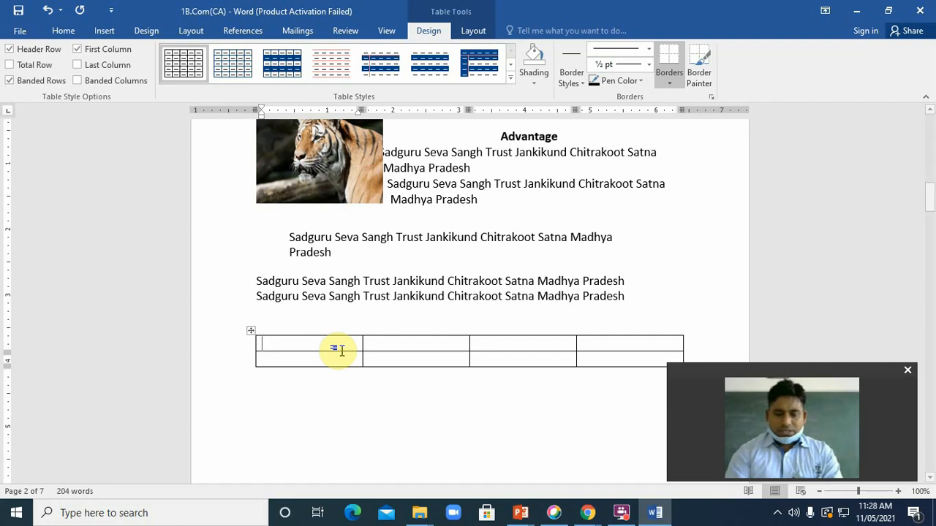
type("SICS")
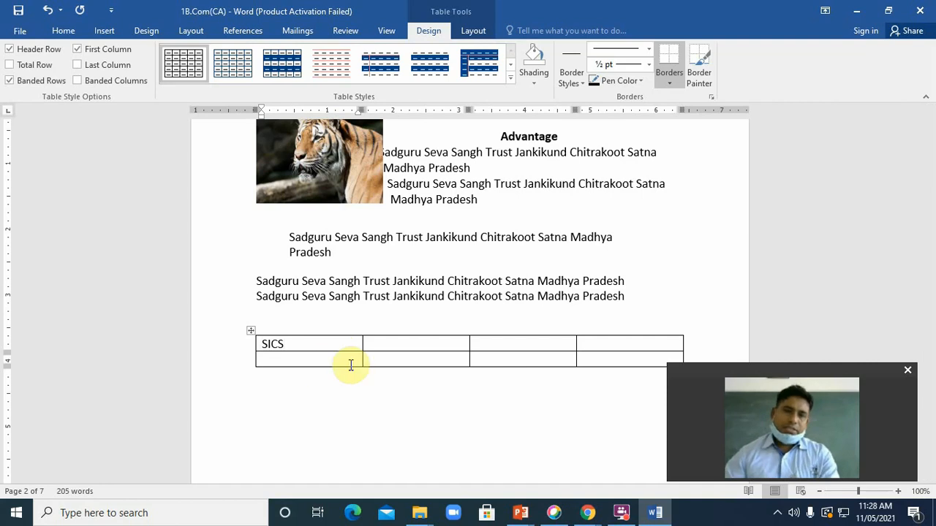
left_click(313, 403)
left_click(314, 348)
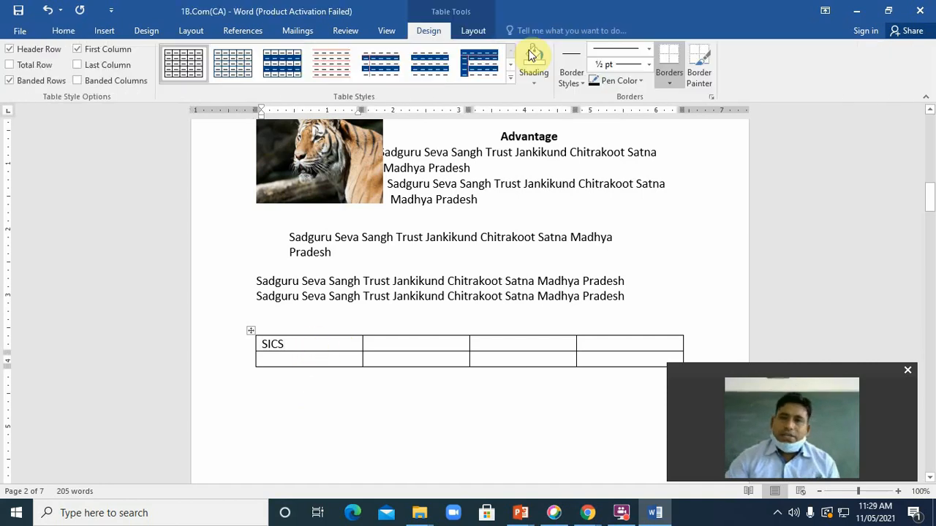
Examine which object alignment options are available with the cursor in the table and with the whole table selected
left_click(205, 33)
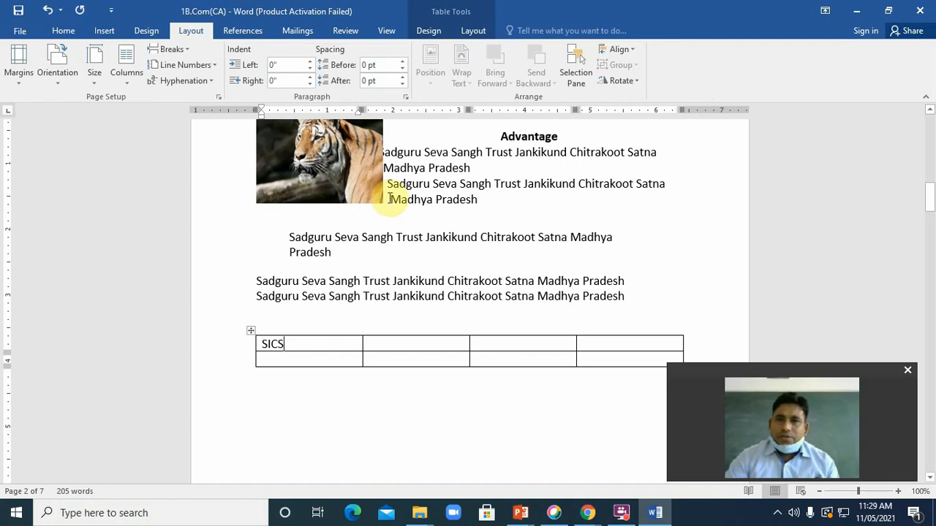
left_click(631, 51)
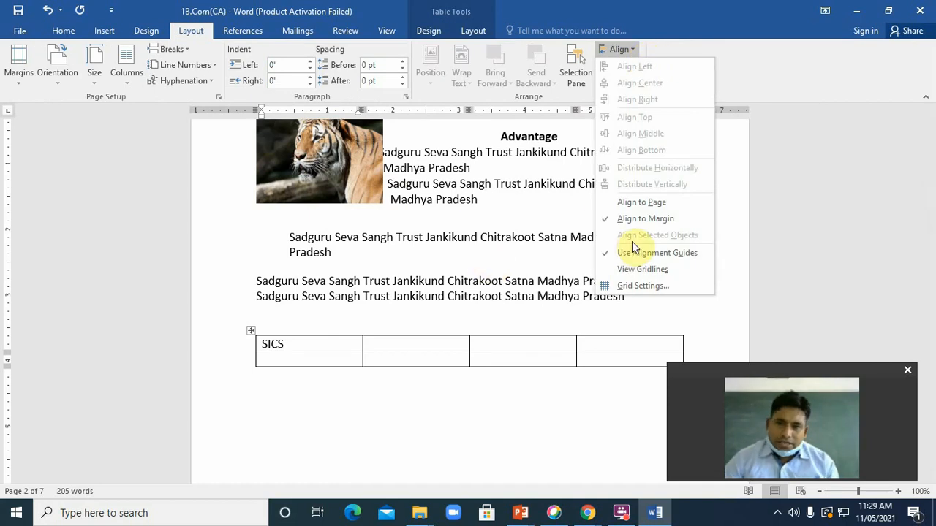
left_click(314, 395)
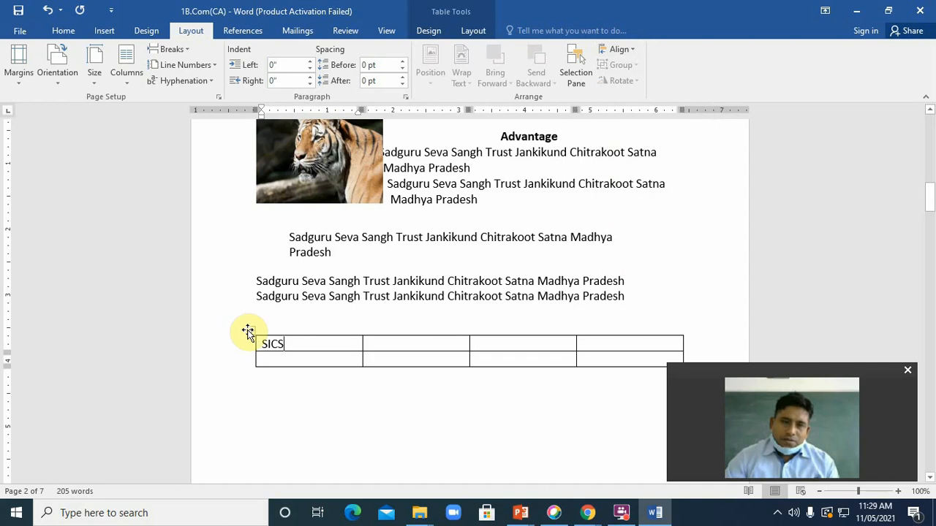
left_click(251, 330)
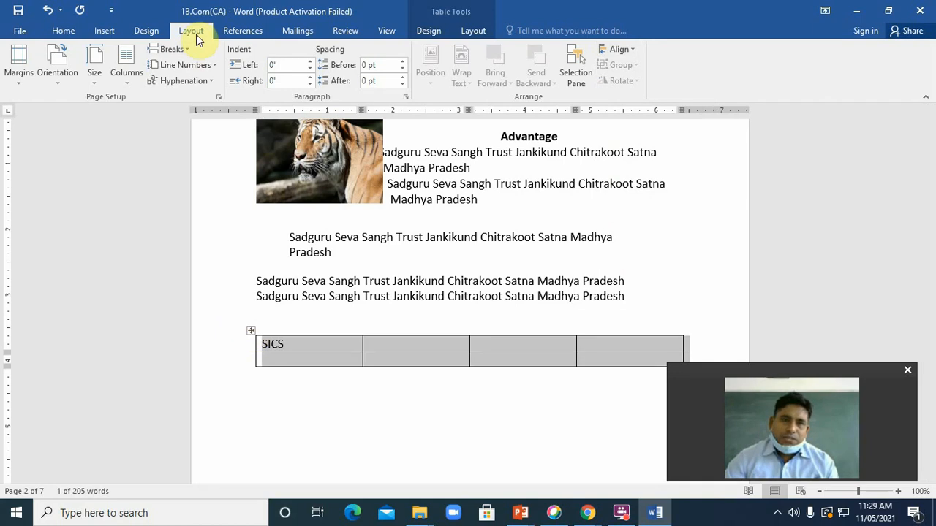
left_click(614, 49)
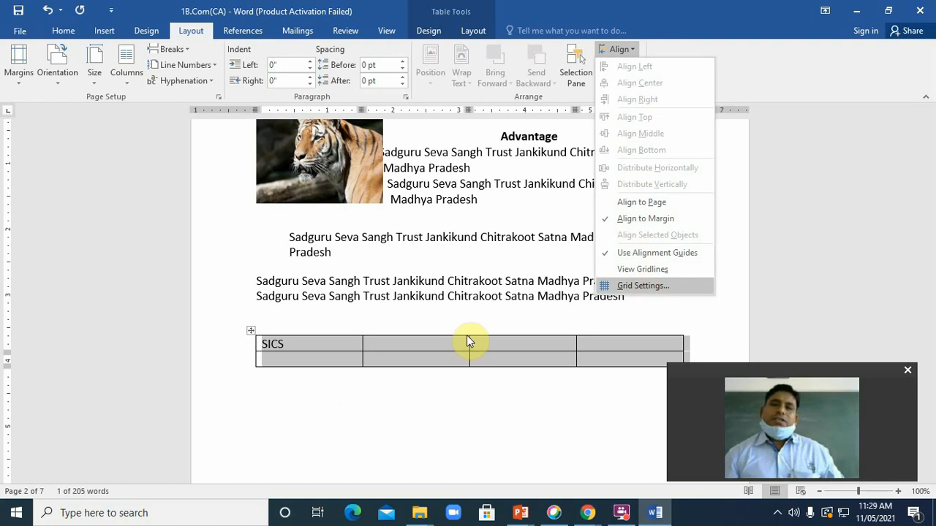
left_click(329, 397)
left_click(276, 429)
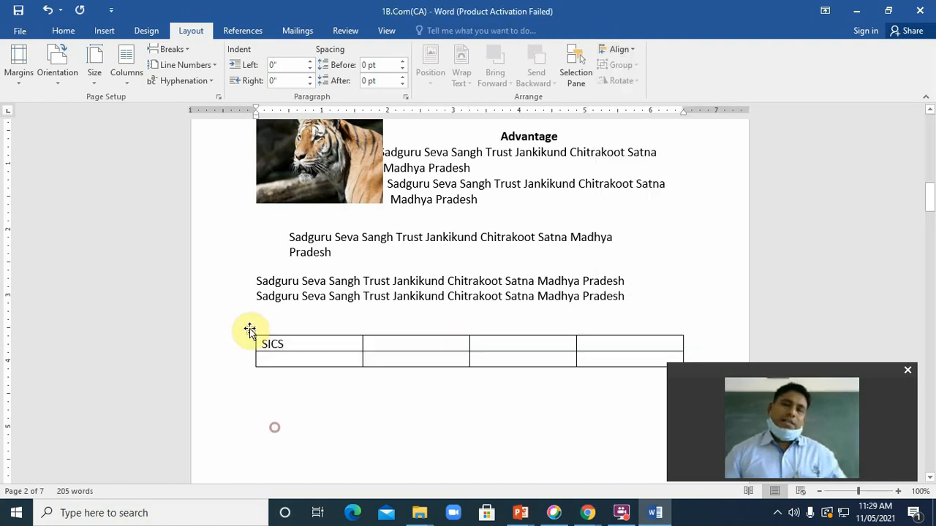
left_click(250, 331)
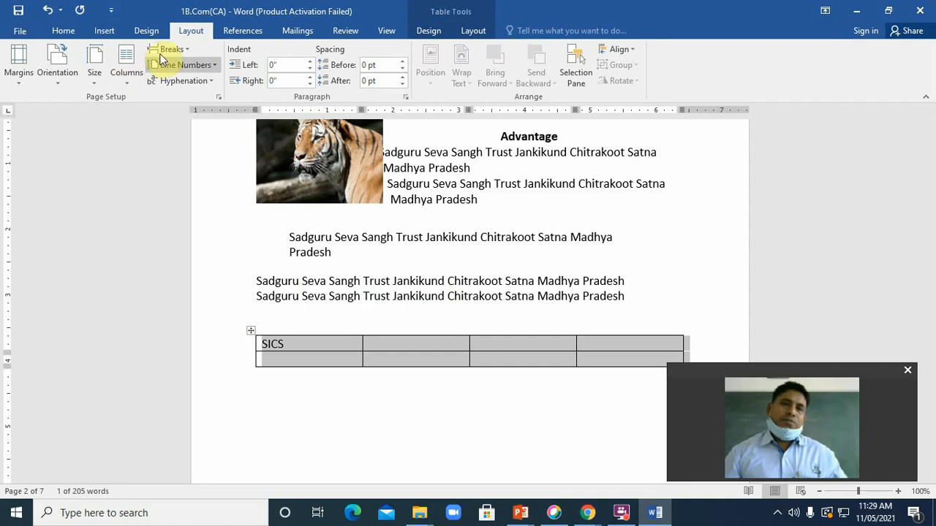
left_click(105, 30)
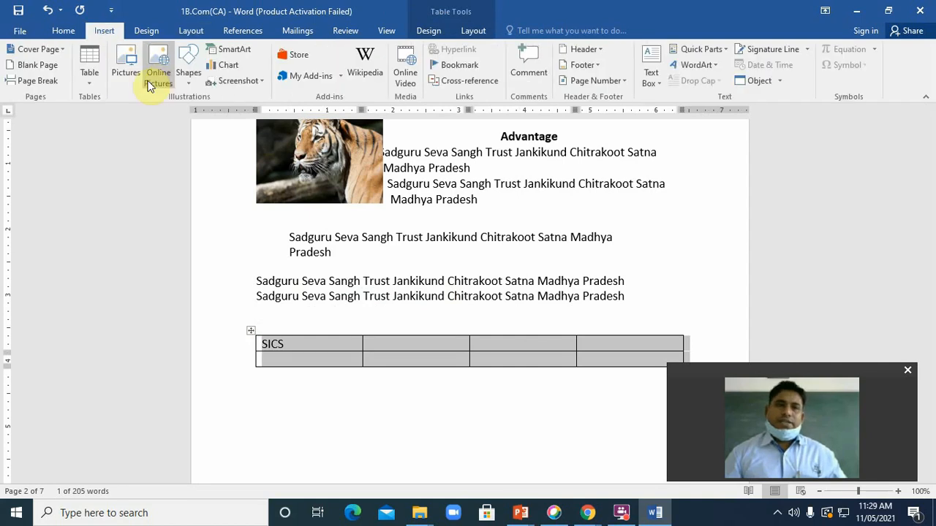
Review the table, row, column and alt text settings in the table's properties, and close them without changes
left_click(311, 343)
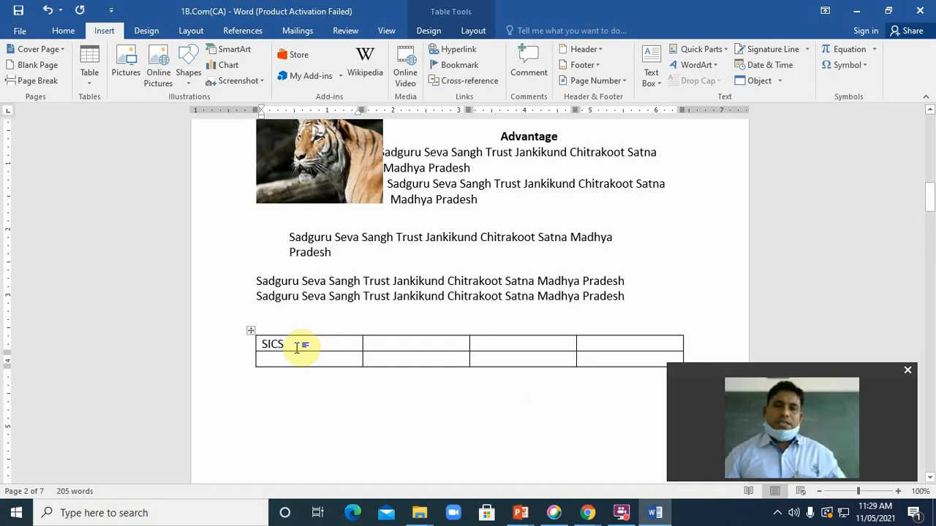
right_click(301, 345)
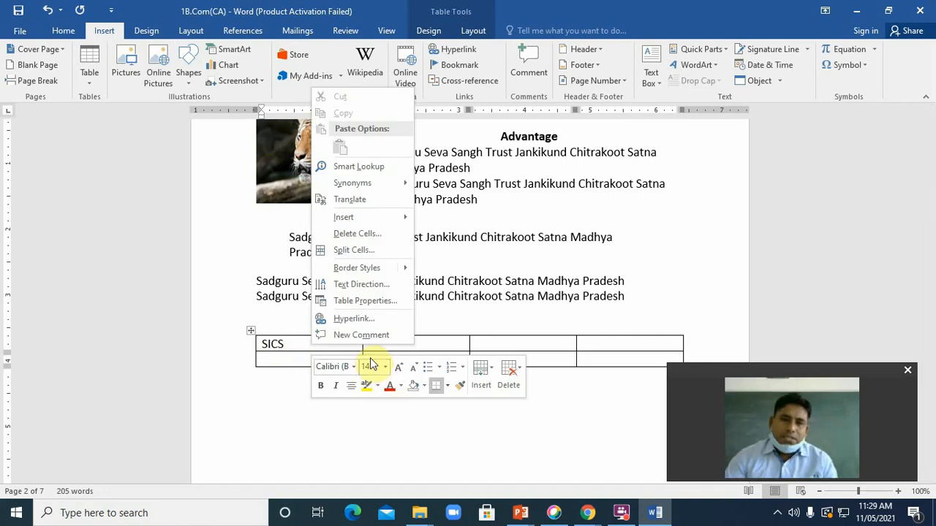
left_click(375, 300)
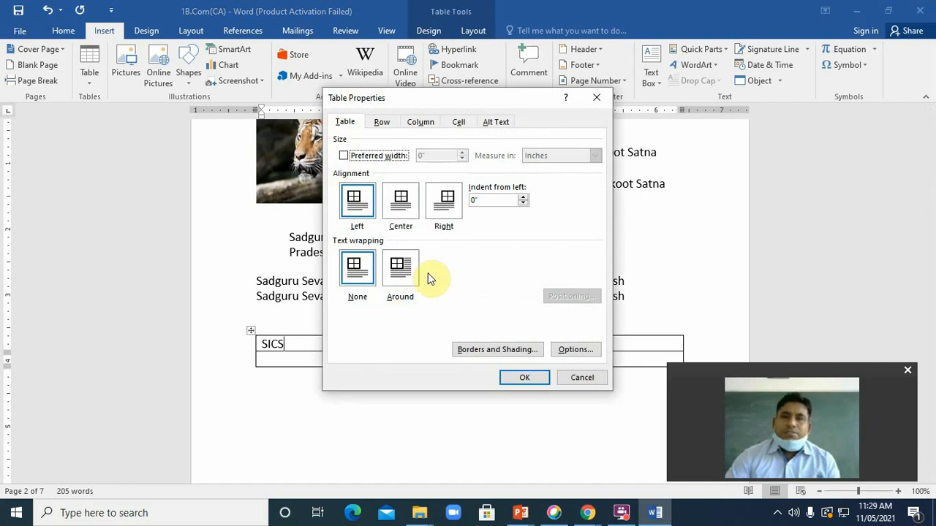
left_click_drag(500, 95, 583, 97)
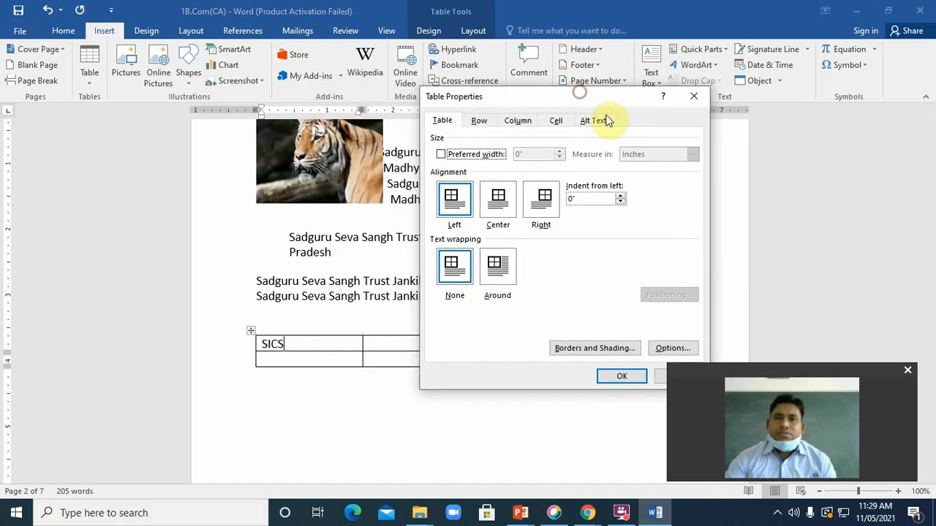
left_click(595, 123)
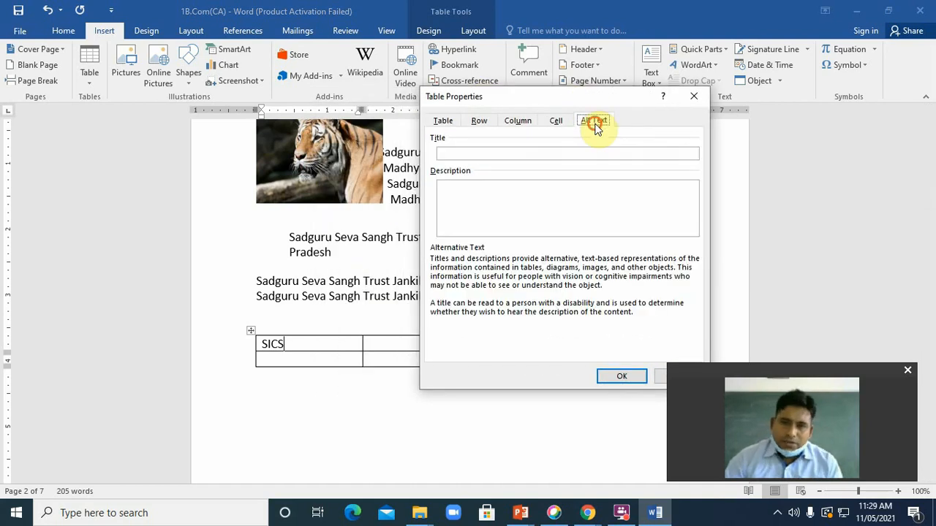
left_click(517, 121)
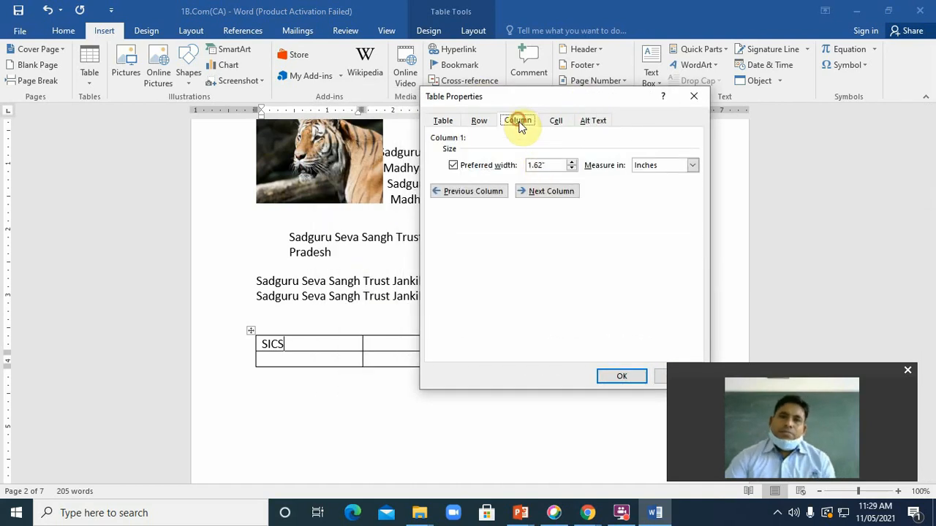
left_click(479, 122)
left_click(443, 121)
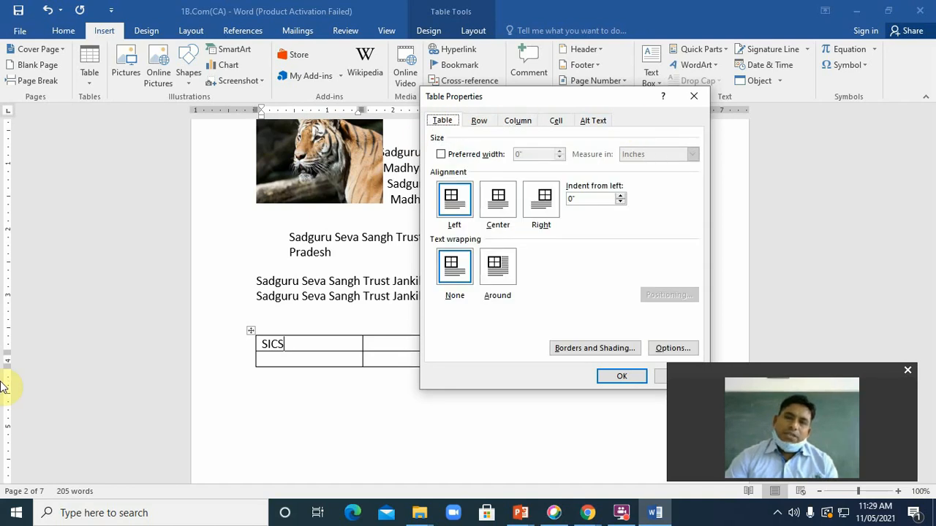
left_click(693, 96)
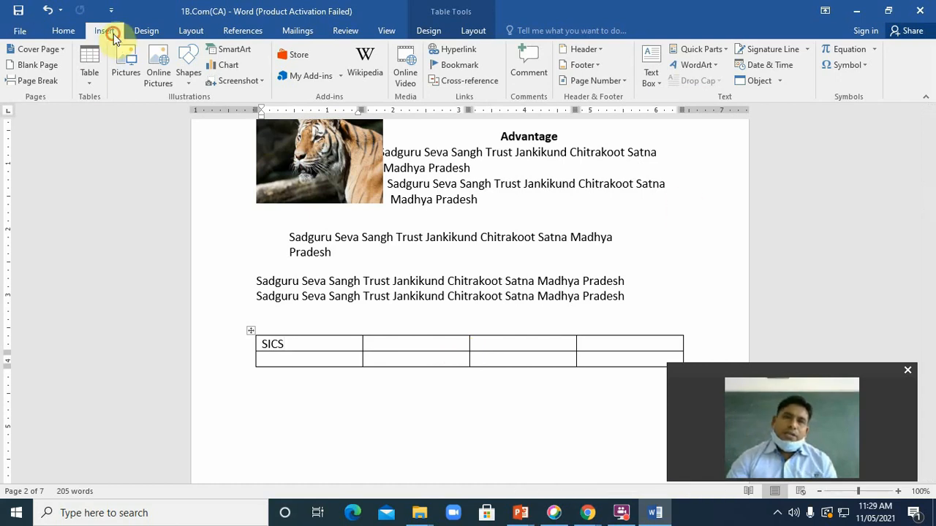
Clear the table's contents and cut the whole table from the page
left_click(190, 31)
left_click(297, 356)
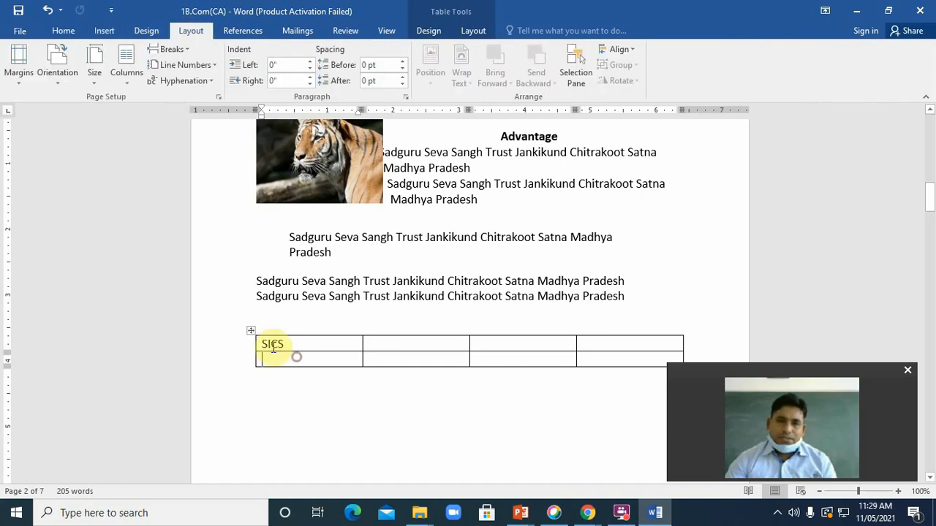
left_click(250, 330)
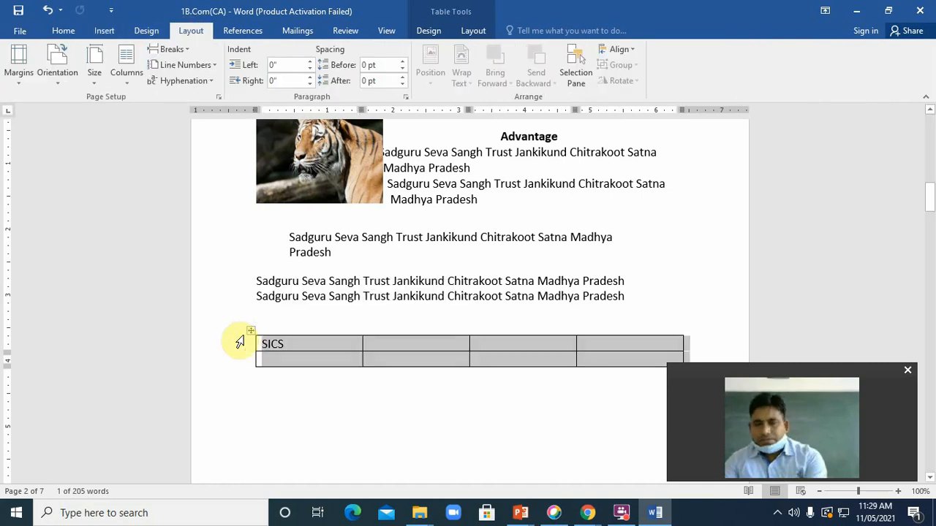
key("Delete")
right_click(251, 331)
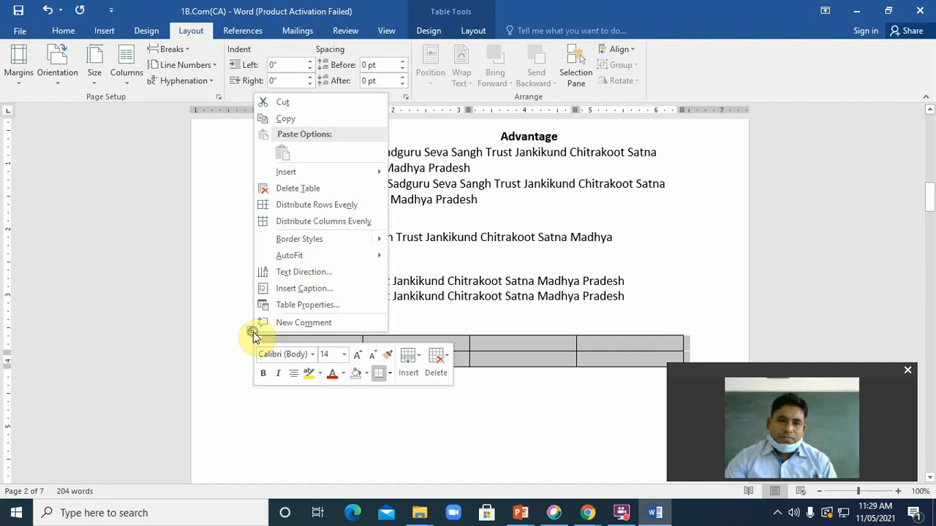
left_click(303, 103)
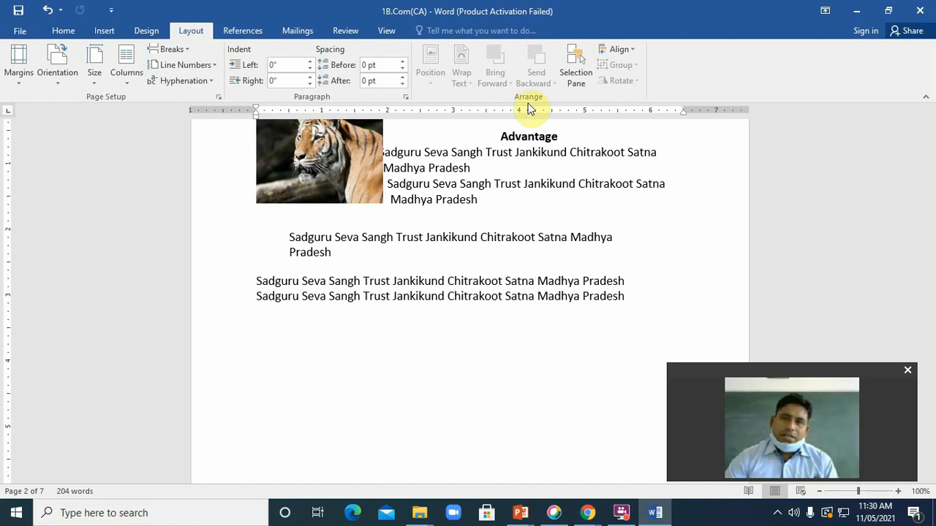
Bring the tiger picture to the front and move it away from the margin into the paragraphs under the Advantage heading
left_click(378, 125)
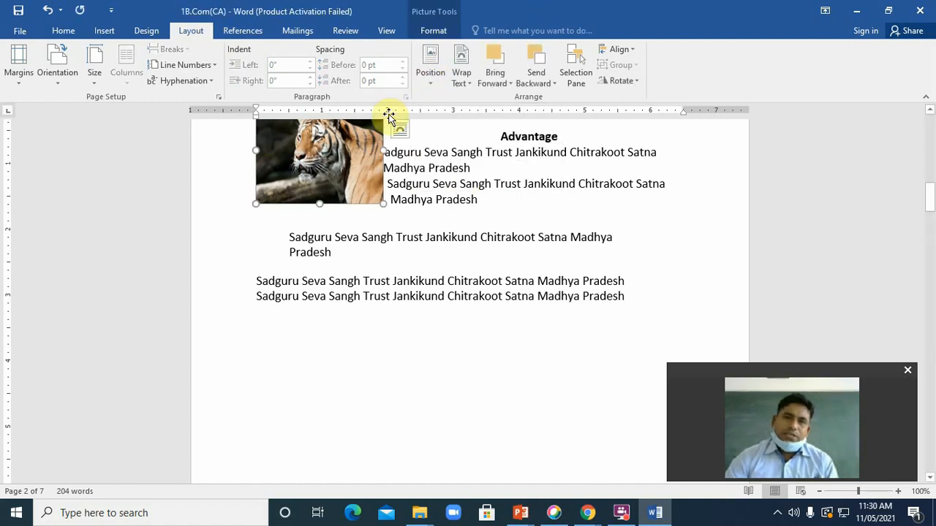
left_click(510, 83)
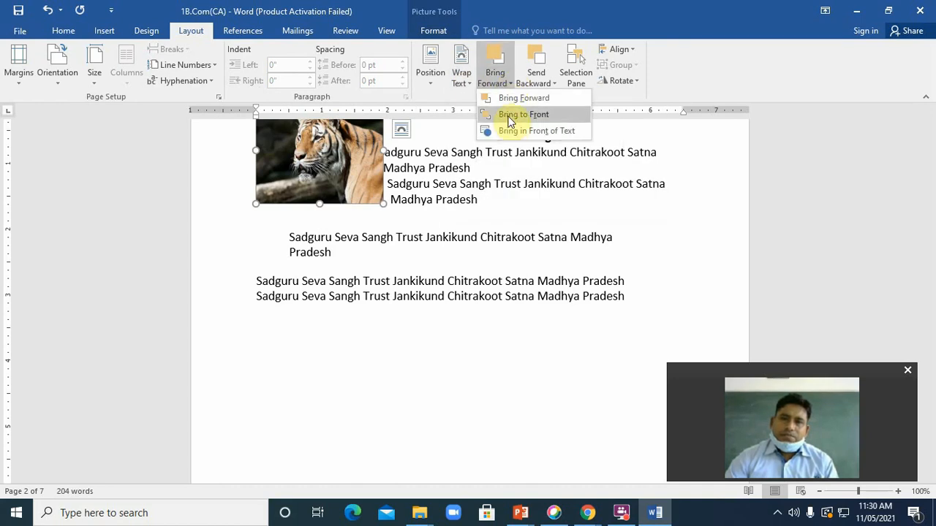
left_click(515, 117)
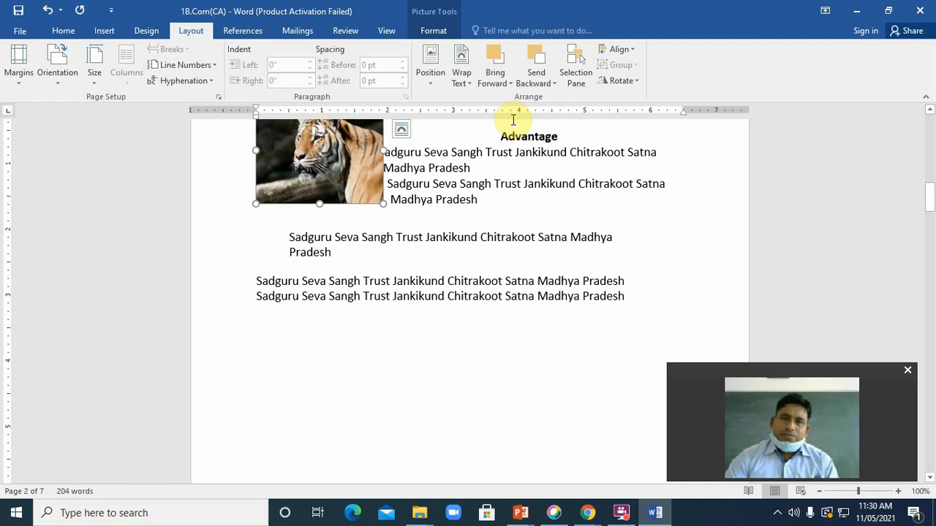
left_click_drag(312, 165, 401, 197)
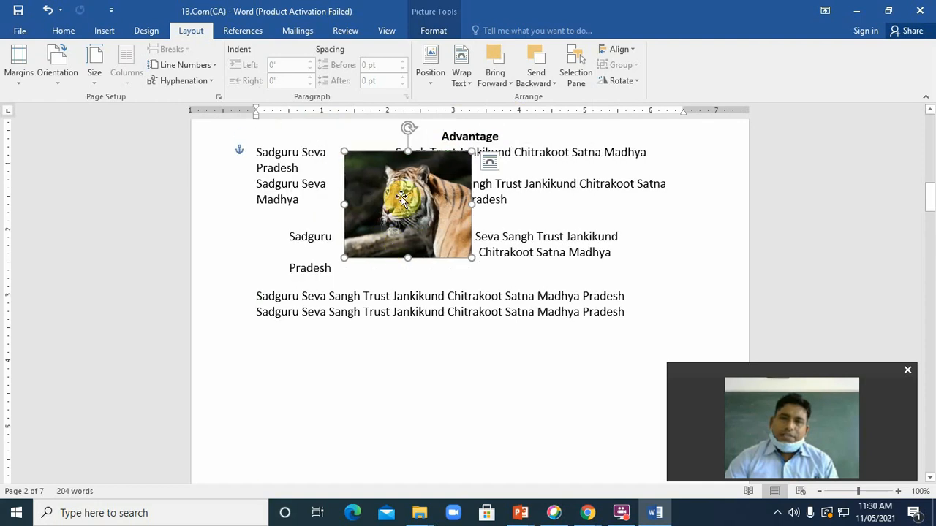
Apply Bring Forward and Bring to Front to the tiger picture, and shift it further right within the paragraphs
left_click(500, 83)
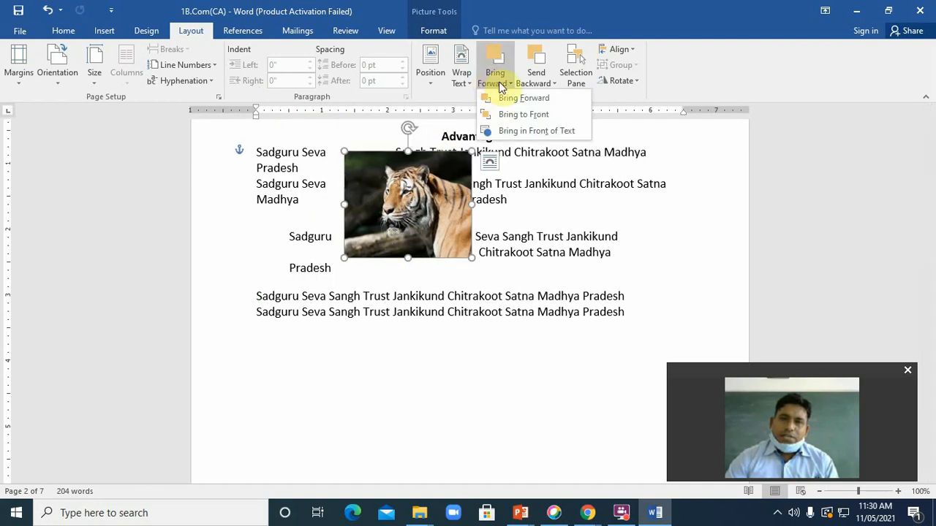
left_click(516, 98)
left_click(497, 82)
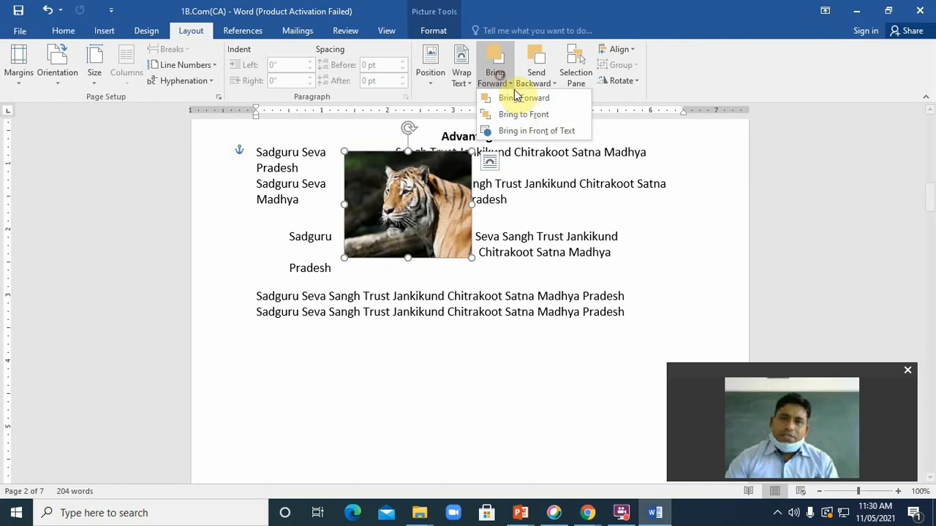
left_click(522, 115)
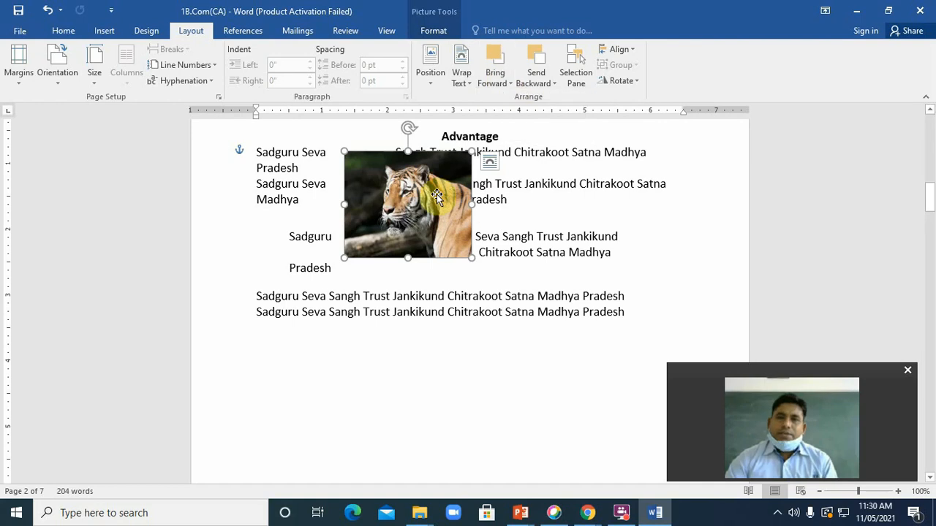
left_click_drag(437, 196, 499, 198)
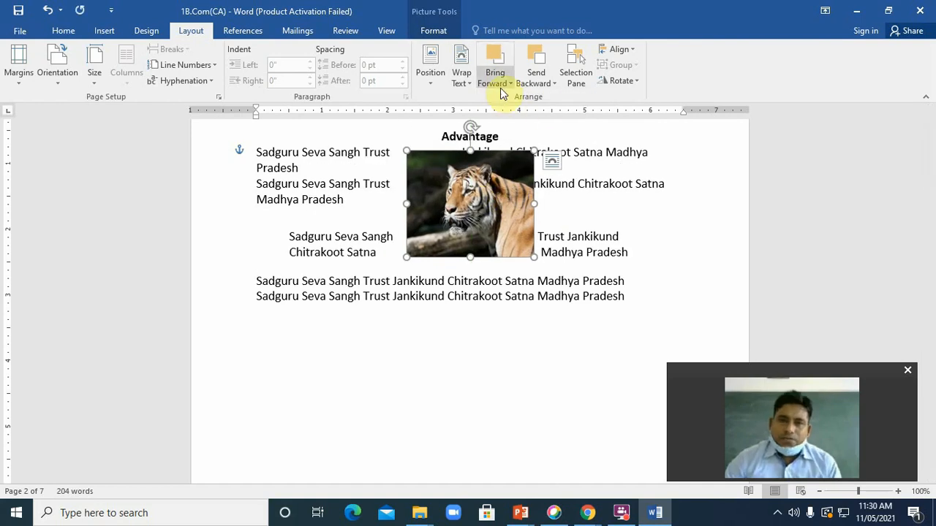
Review the tiger picture's entry in the list of selectable objects, and close the list
left_click(578, 81)
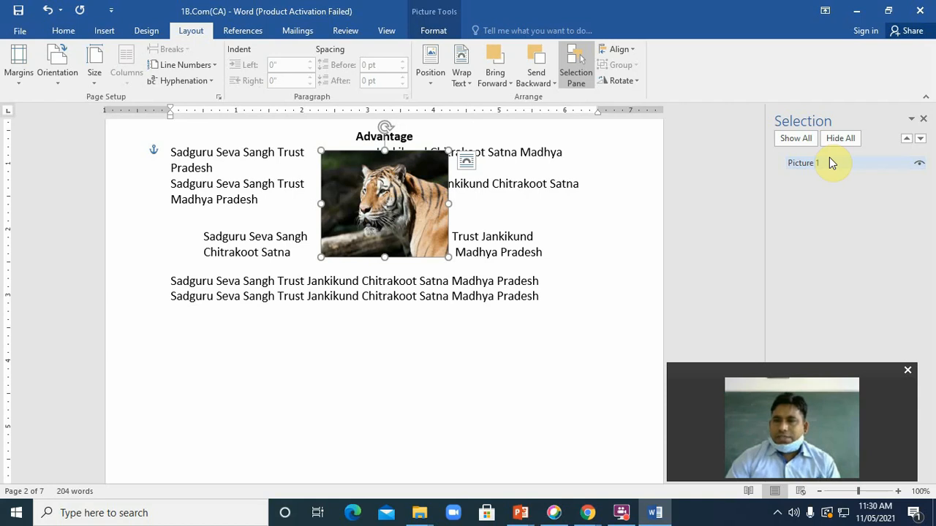
left_click(829, 163)
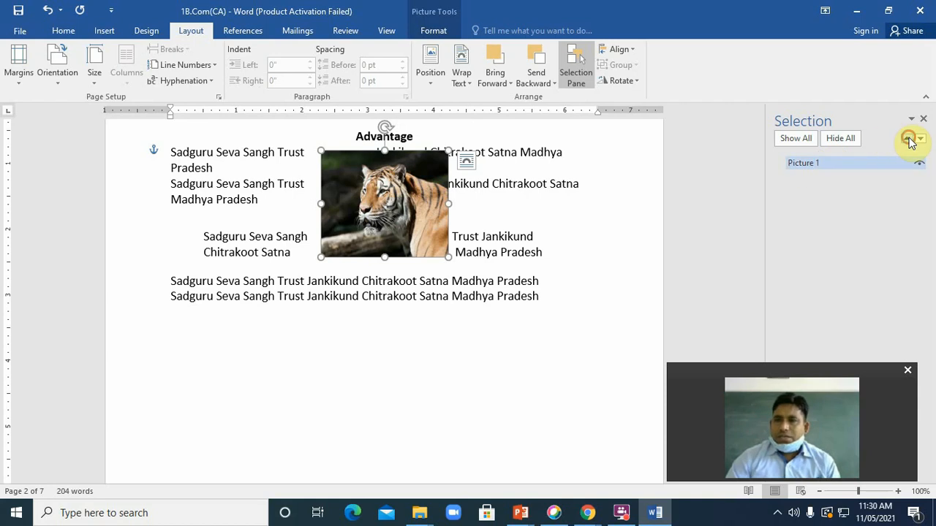
left_click(924, 119)
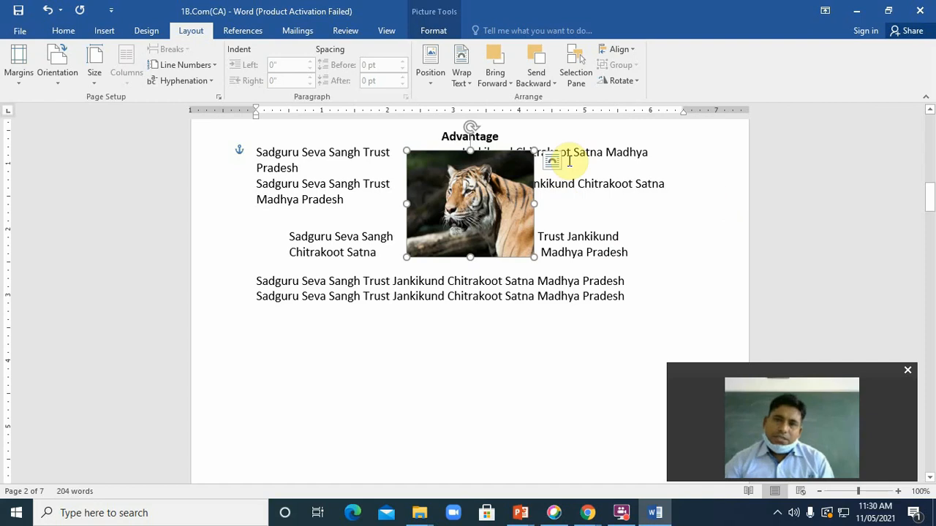
Align the tiger picture to the left margin and to the vertical middle of the page margins
left_click(623, 51)
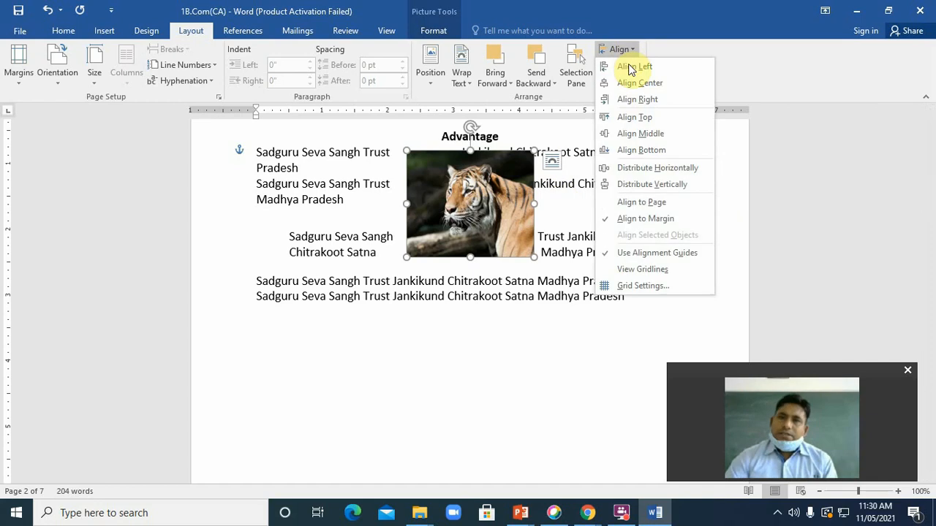
left_click(626, 67)
left_click(626, 59)
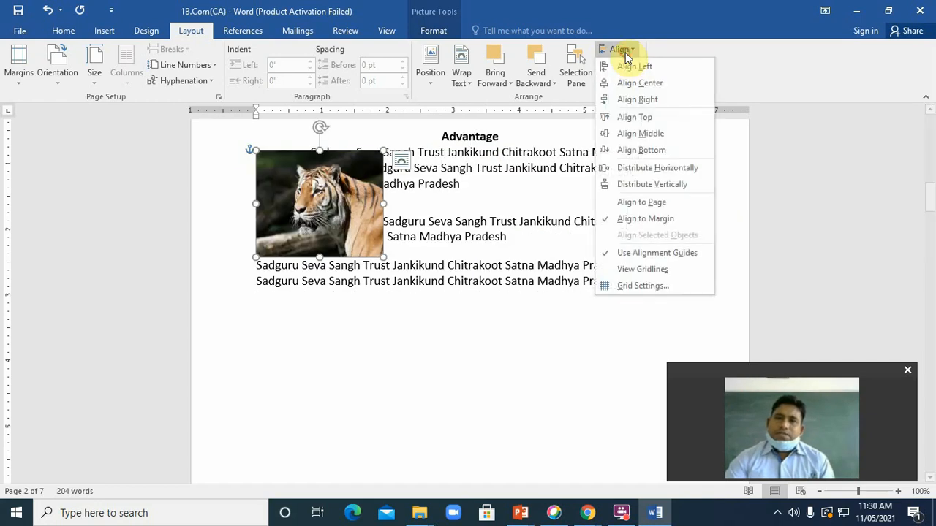
left_click(642, 133)
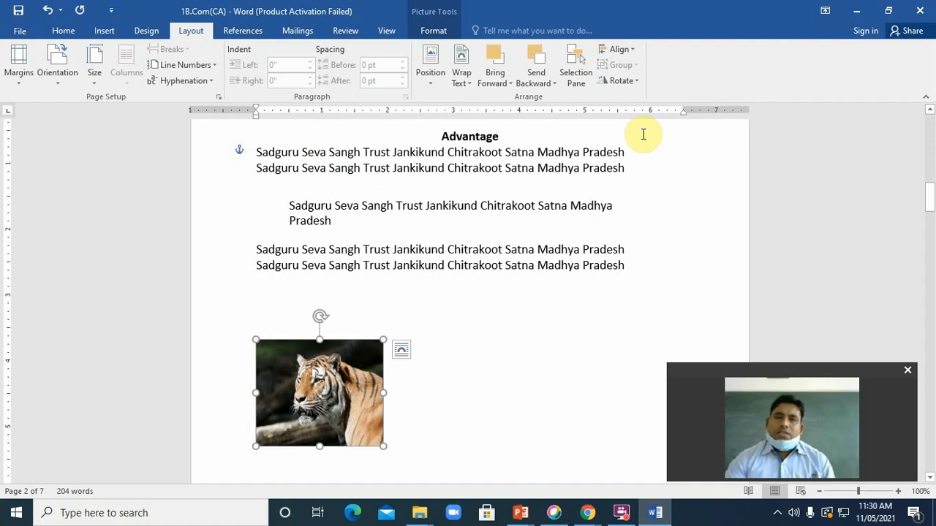
Align the tiger picture to the bottom margin and check its placement on the page
left_click(621, 49)
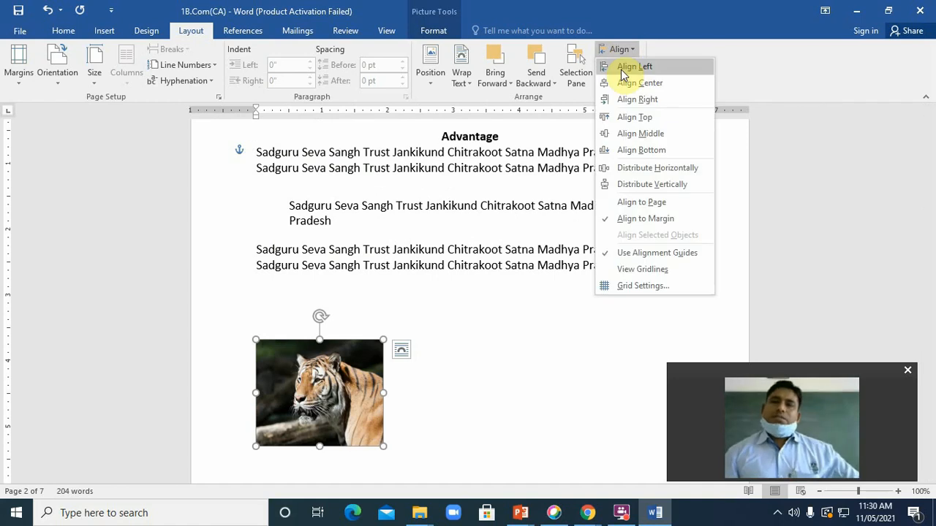
left_click(637, 150)
scroll(629, 163, "down", 3)
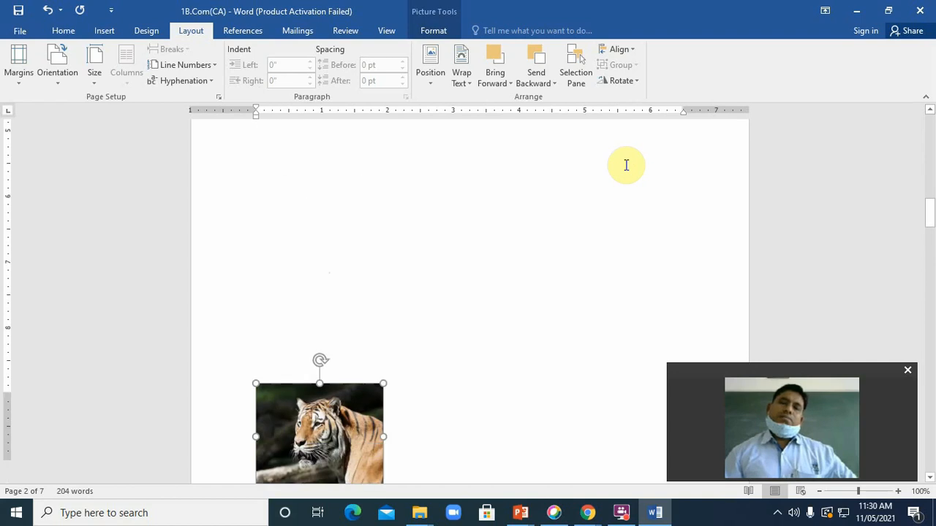
scroll(627, 166, "down", 3)
scroll(627, 165, "up", 5)
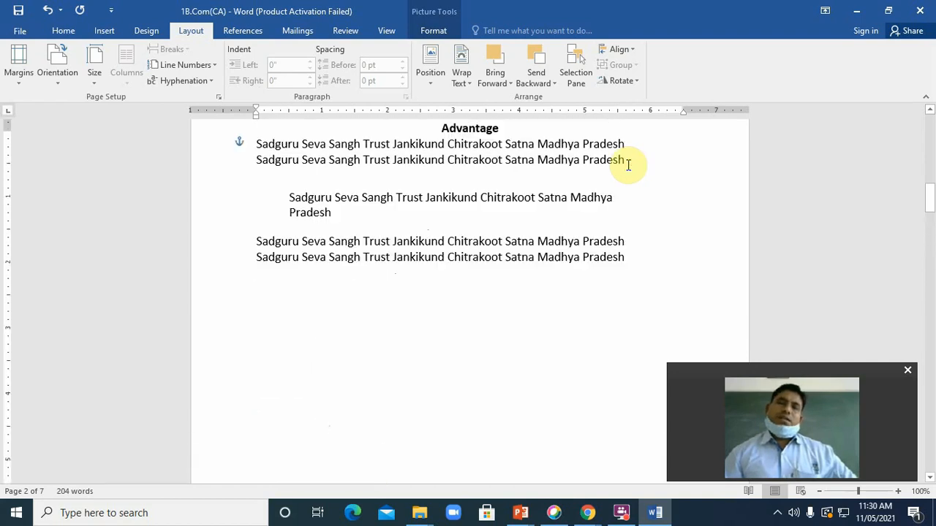
scroll(628, 165, "up", 1)
Align the tiger picture to the horizontal center and vertical middle of the page margins
left_click(630, 51)
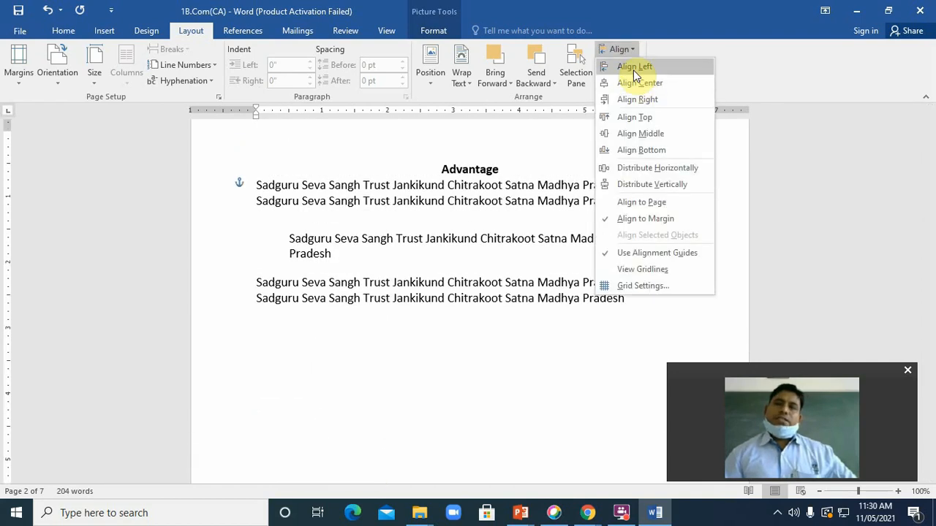
left_click(637, 83)
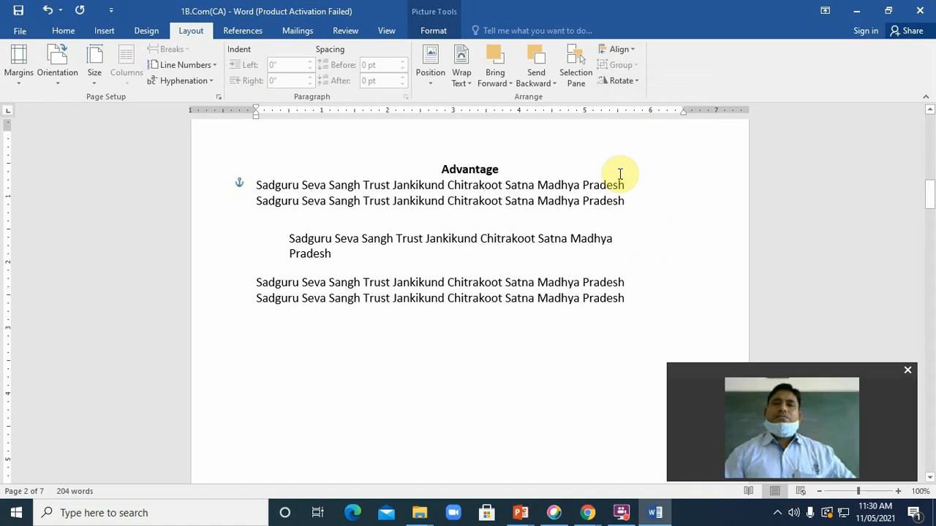
left_click(620, 50)
left_click(641, 133)
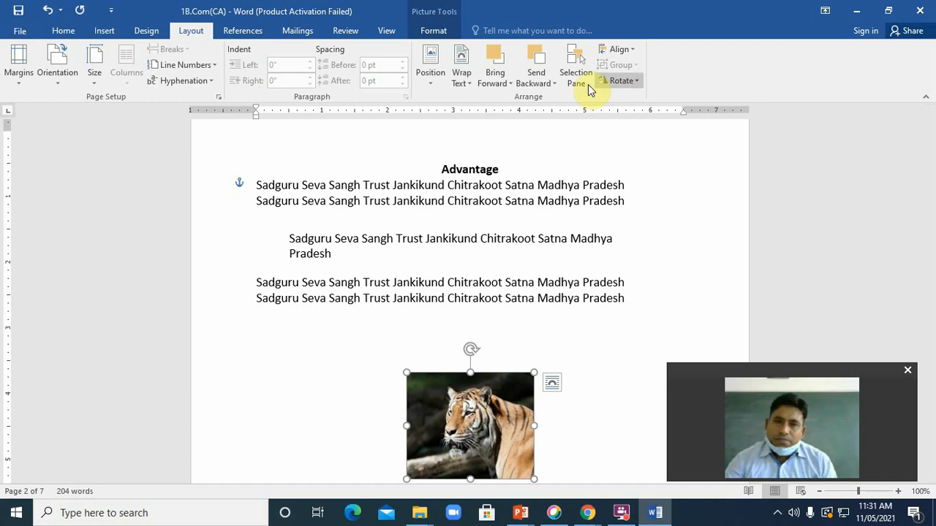
Move the tiger picture up against the last paragraph and view its Send to Back options without applying any
left_click_drag(424, 411, 373, 329)
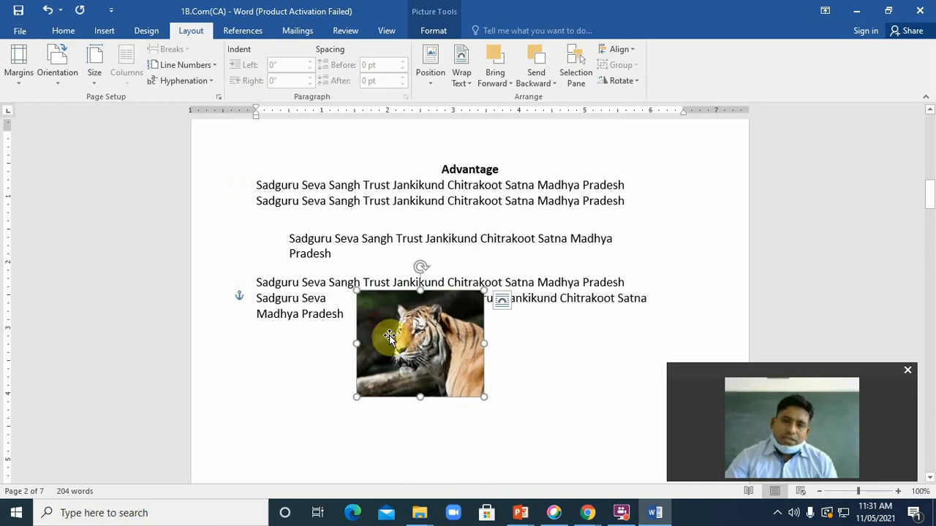
right_click(413, 327)
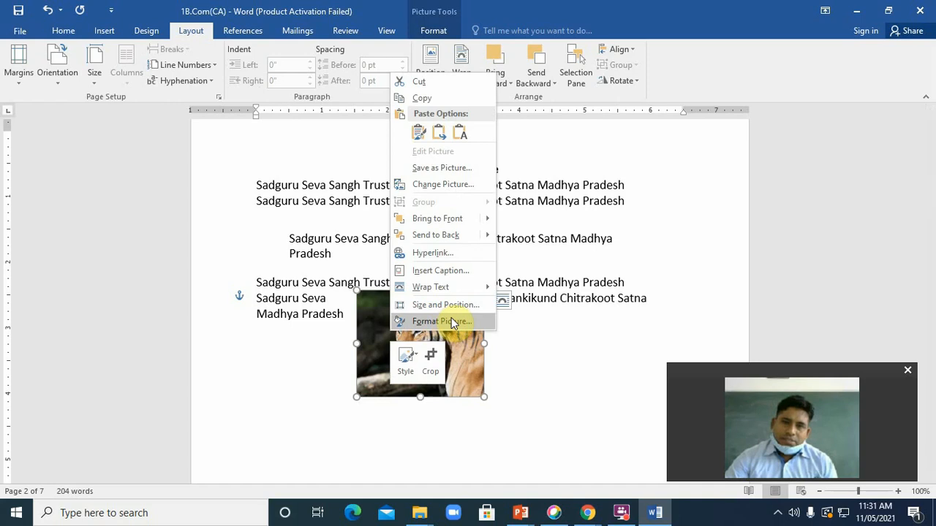
mouse_move(450, 237)
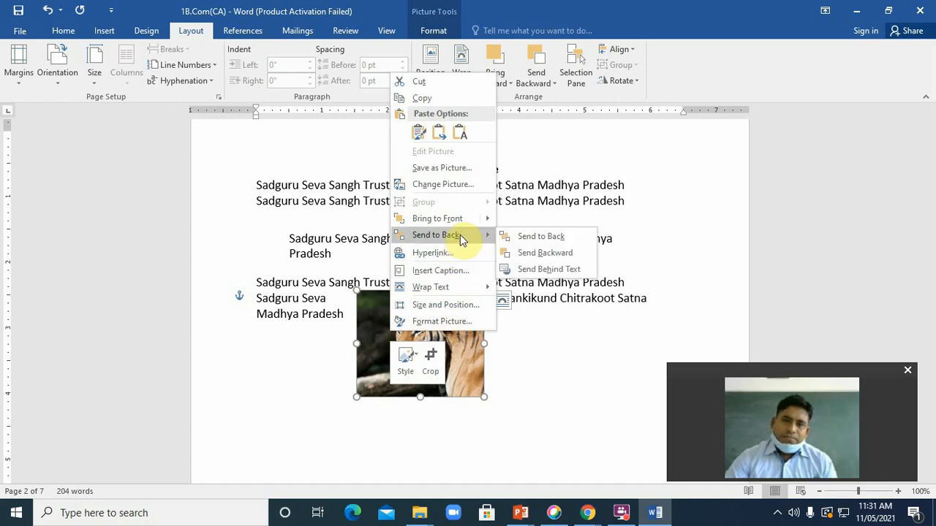
left_click(533, 395)
Move the tiger picture up among the middle paragraphs and display its text wrapping options
left_click(425, 302)
left_click_drag(426, 302, 435, 209)
right_click(437, 240)
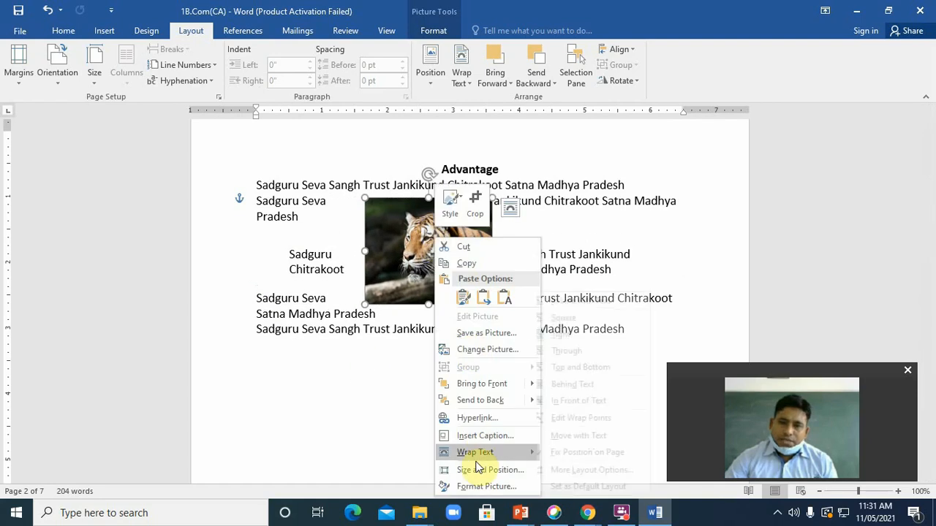
mouse_move(480, 457)
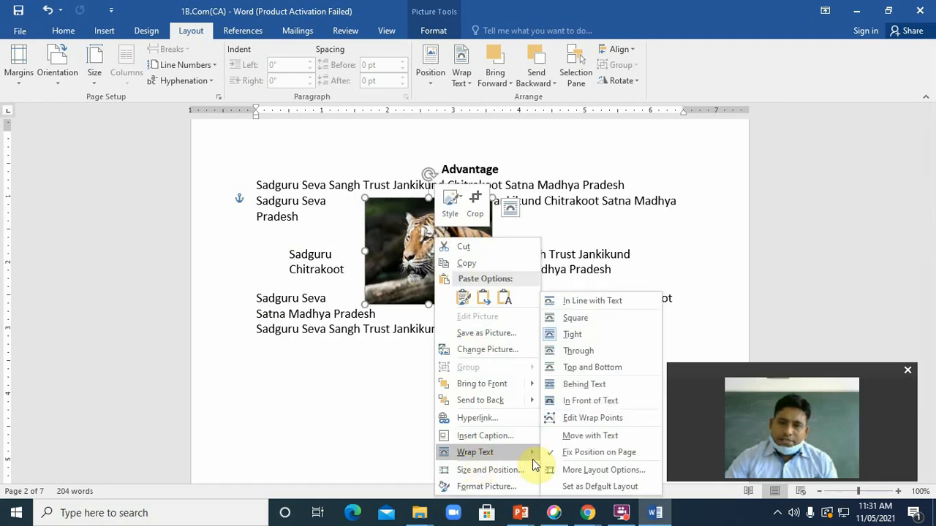